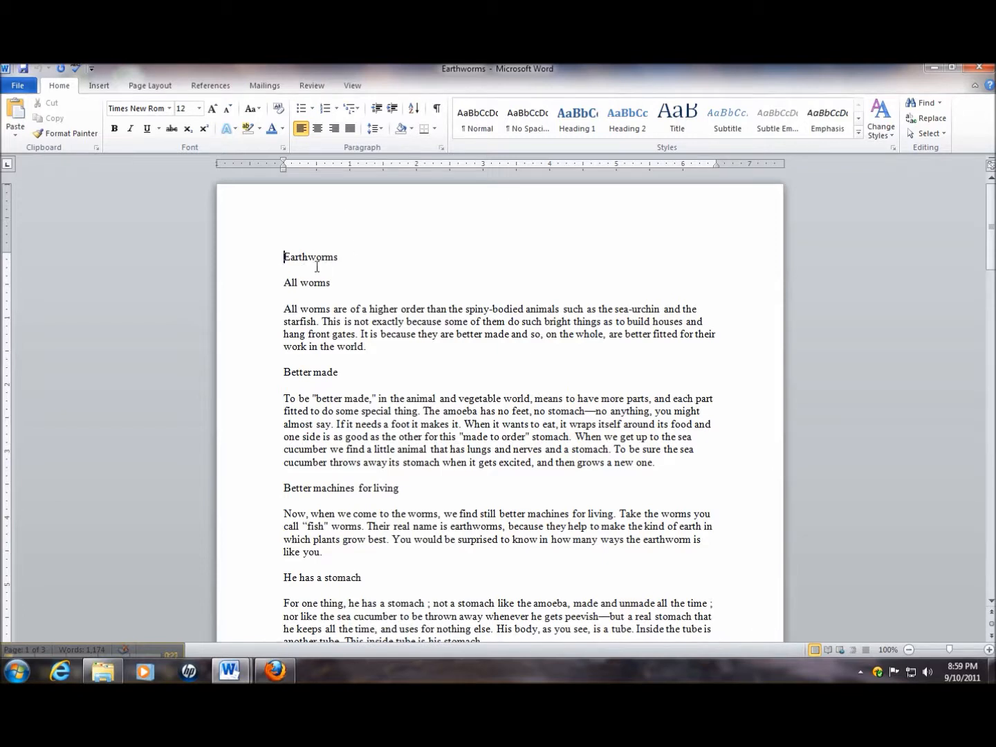
Centre the "Earthworms" title, set it to 24 pt and apply the solid orange text effect
{"action": "left_click_drag", "start_coordinate": [358, 260], "coordinate": [245, 243]}
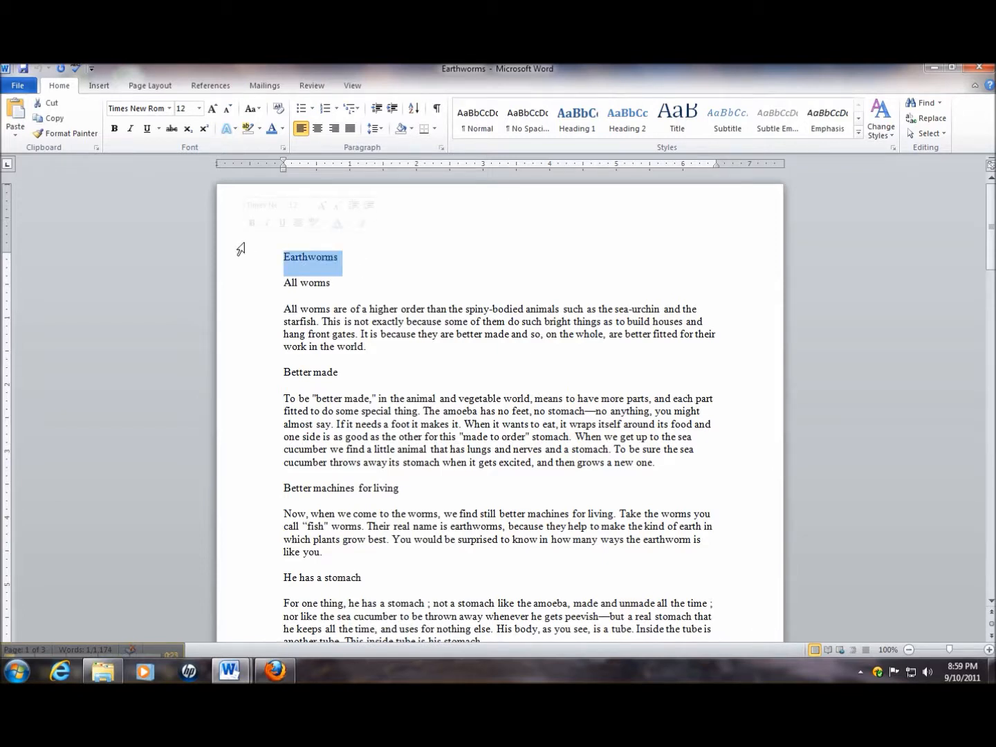
{"action": "left_click", "coordinate": [320, 130]}
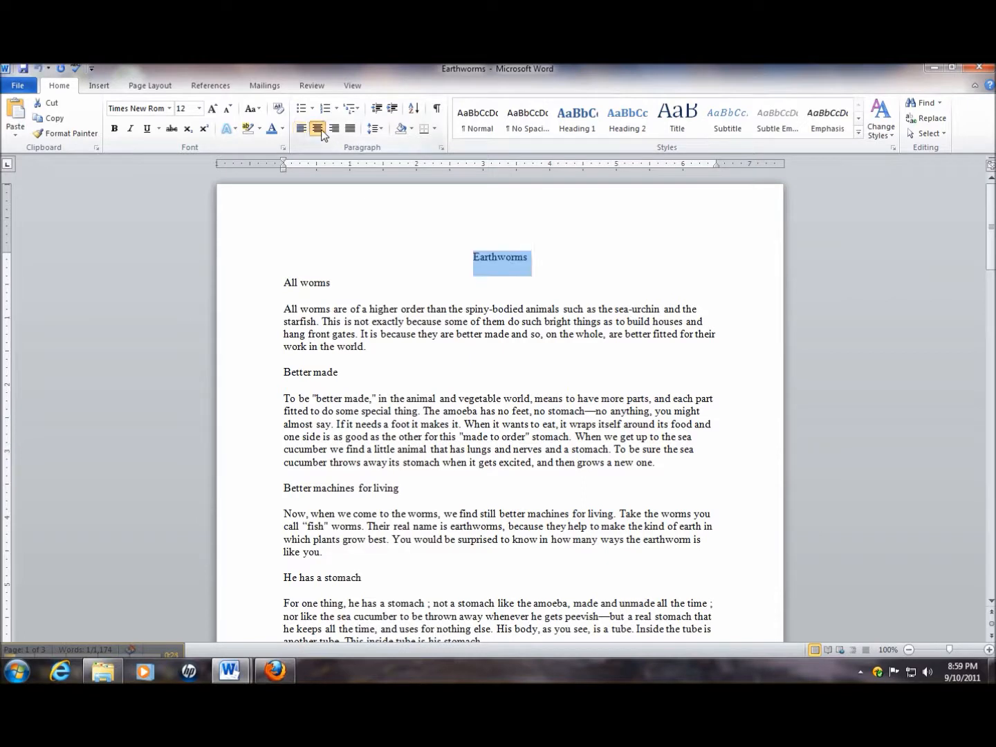
{"action": "left_click", "coordinate": [199, 109]}
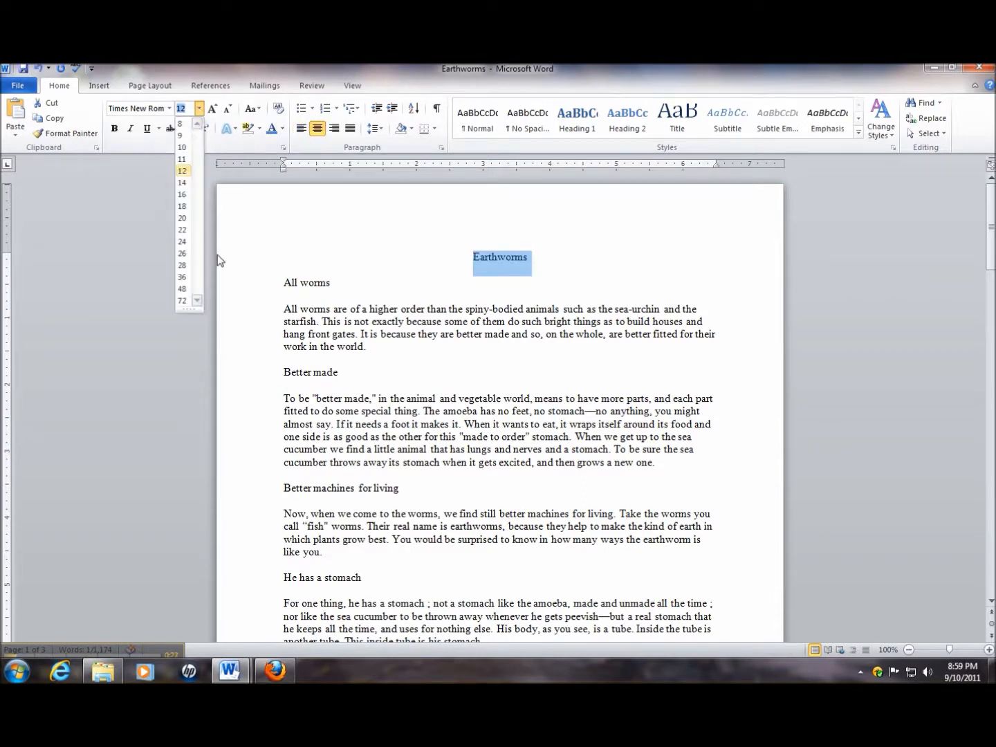
{"action": "left_click", "coordinate": [183, 244]}
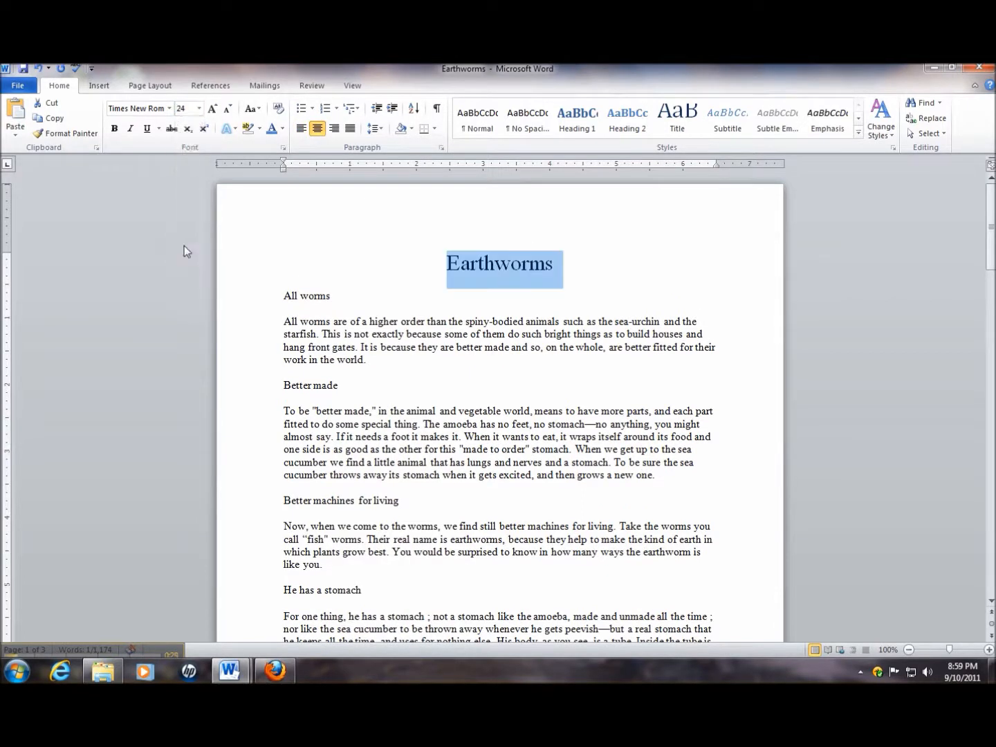
{"action": "left_click", "coordinate": [233, 129]}
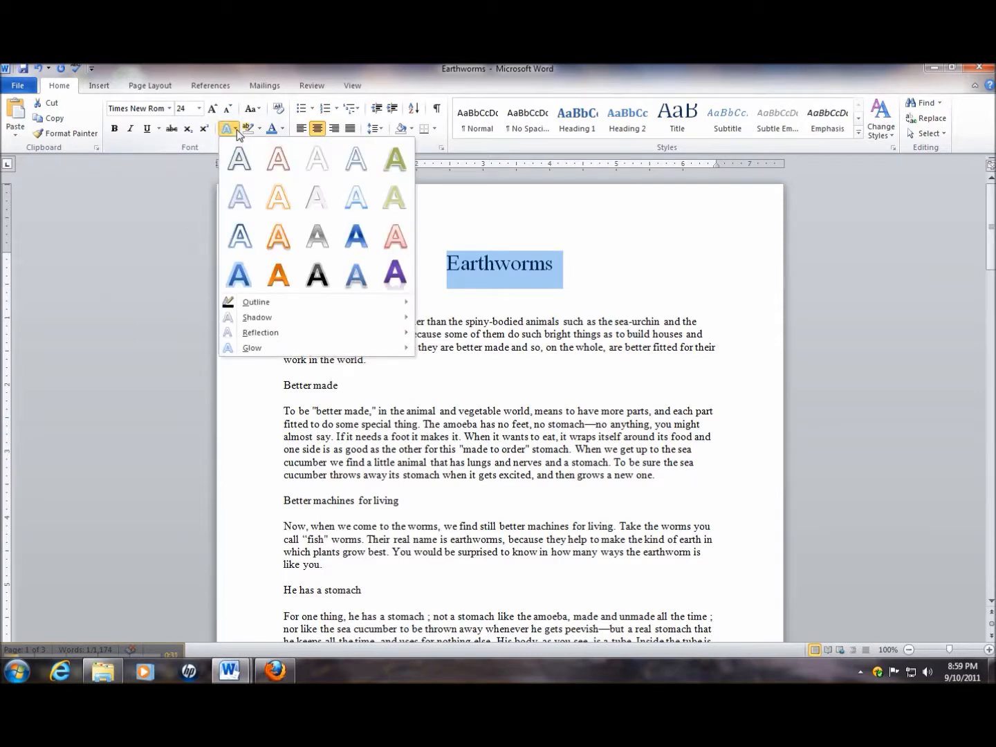
{"action": "left_click", "coordinate": [277, 275]}
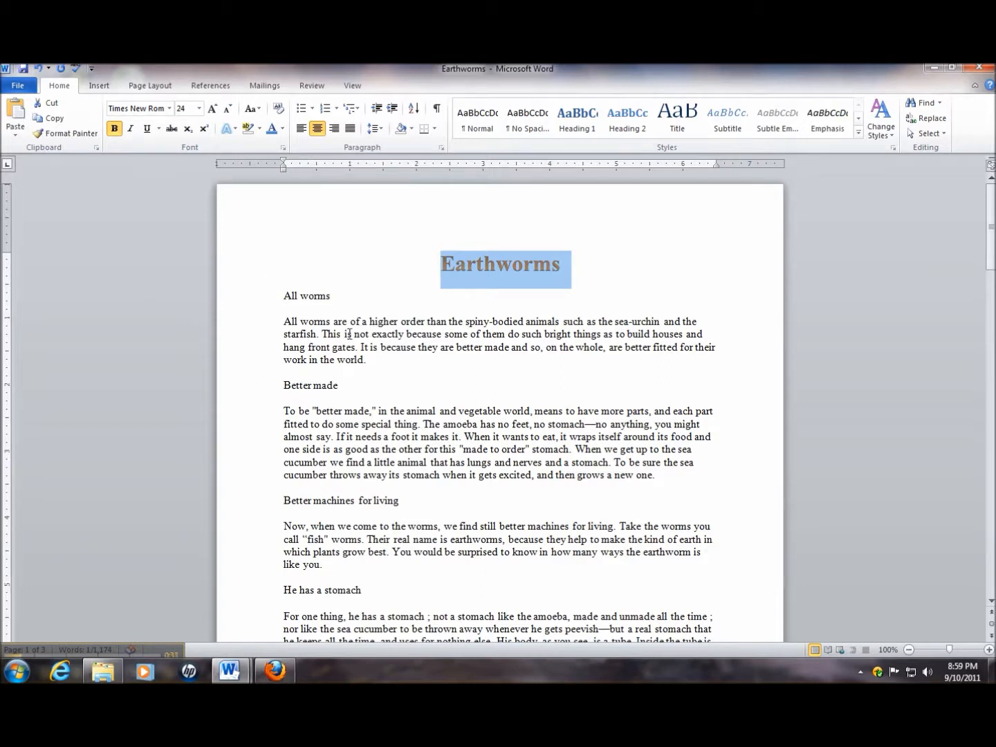
Set the "All worms" heading to 16 pt and colour its text blue
{"action": "left_click_drag", "start_coordinate": [336, 296], "coordinate": [282, 297]}
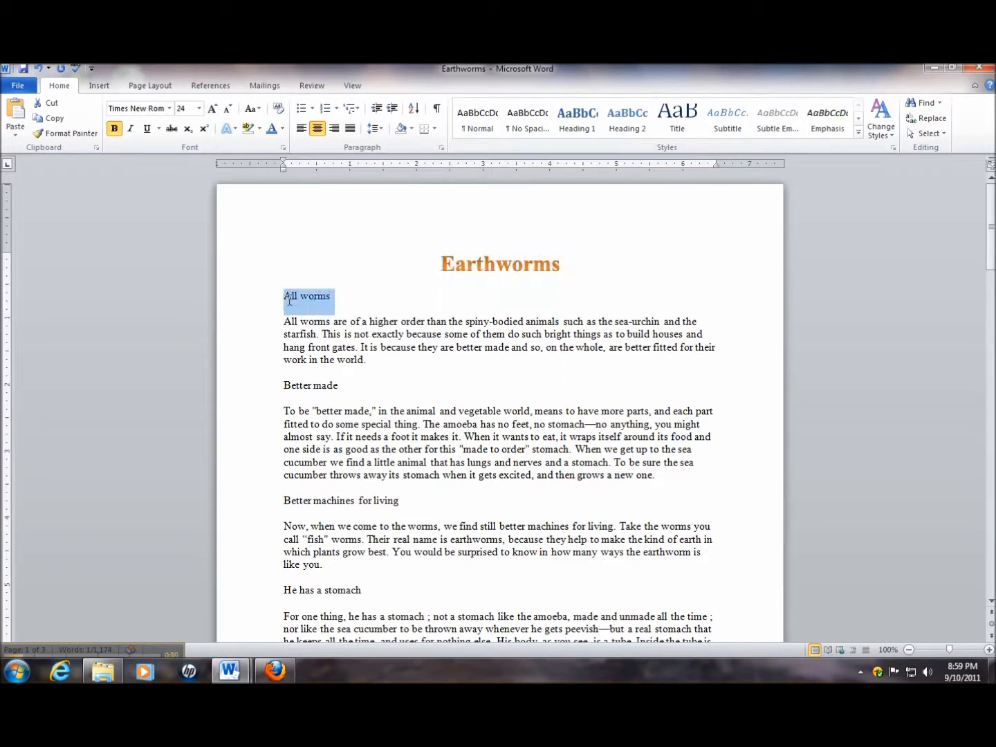
{"action": "left_click", "coordinate": [200, 108]}
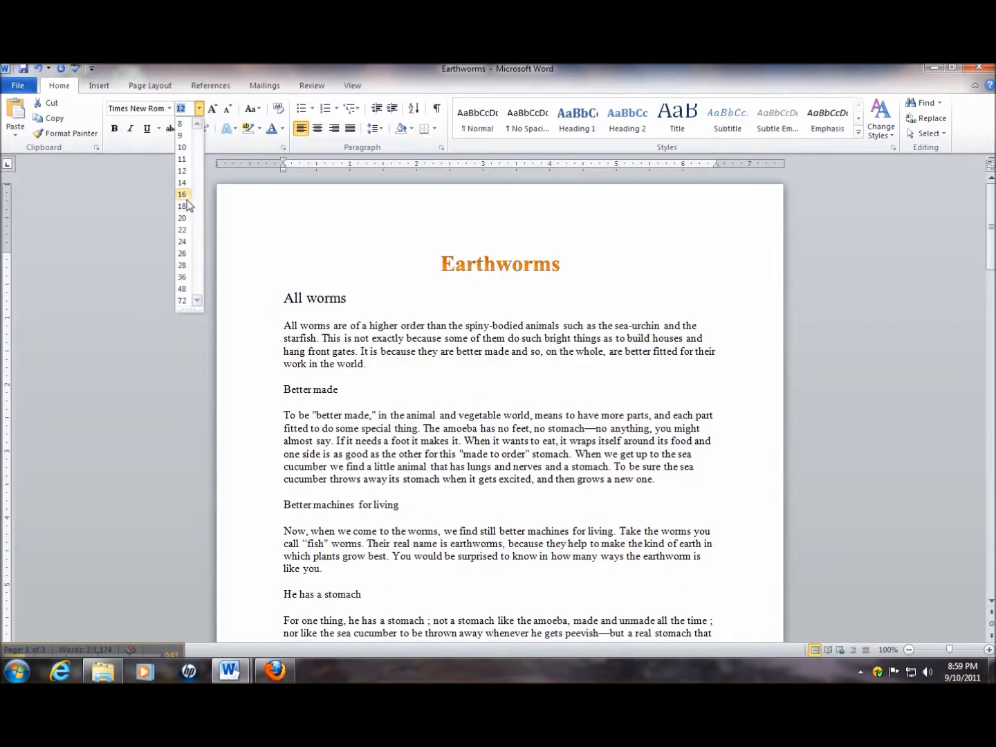
{"action": "left_click", "coordinate": [186, 200]}
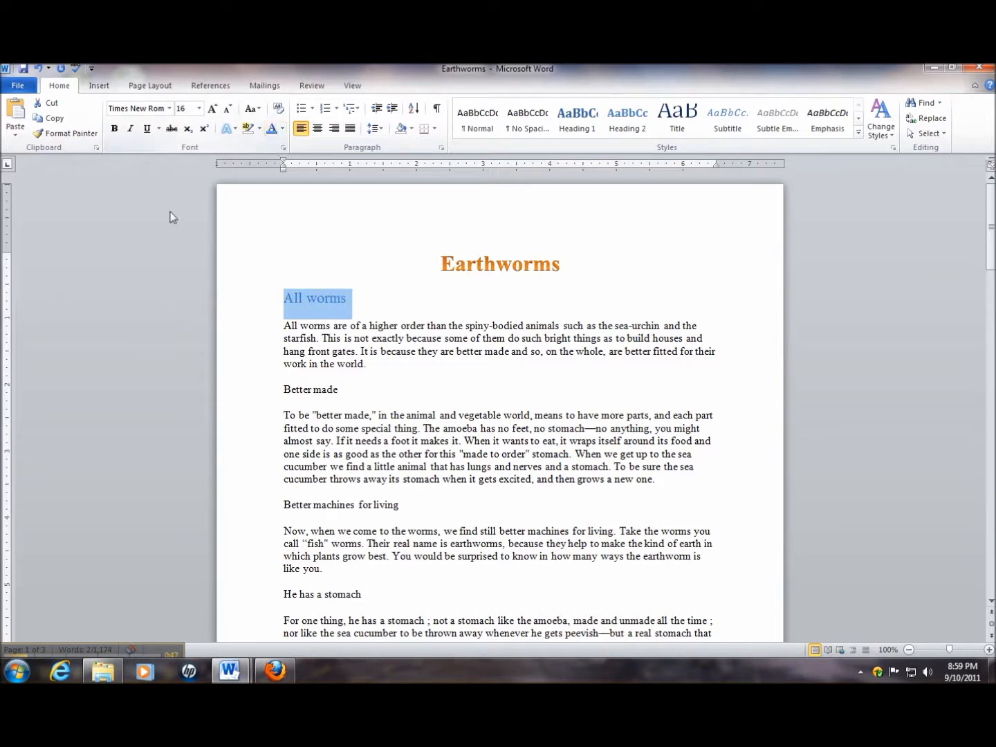
{"action": "left_click", "coordinate": [83, 134]}
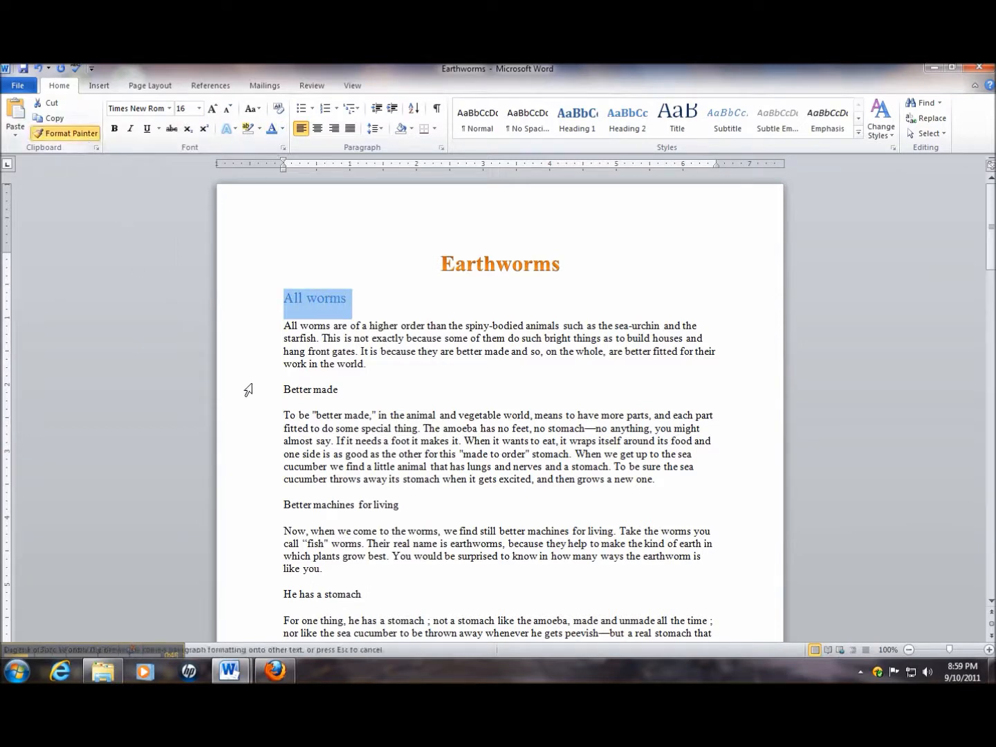
{"action": "left_click_drag", "start_coordinate": [350, 389], "coordinate": [233, 385]}
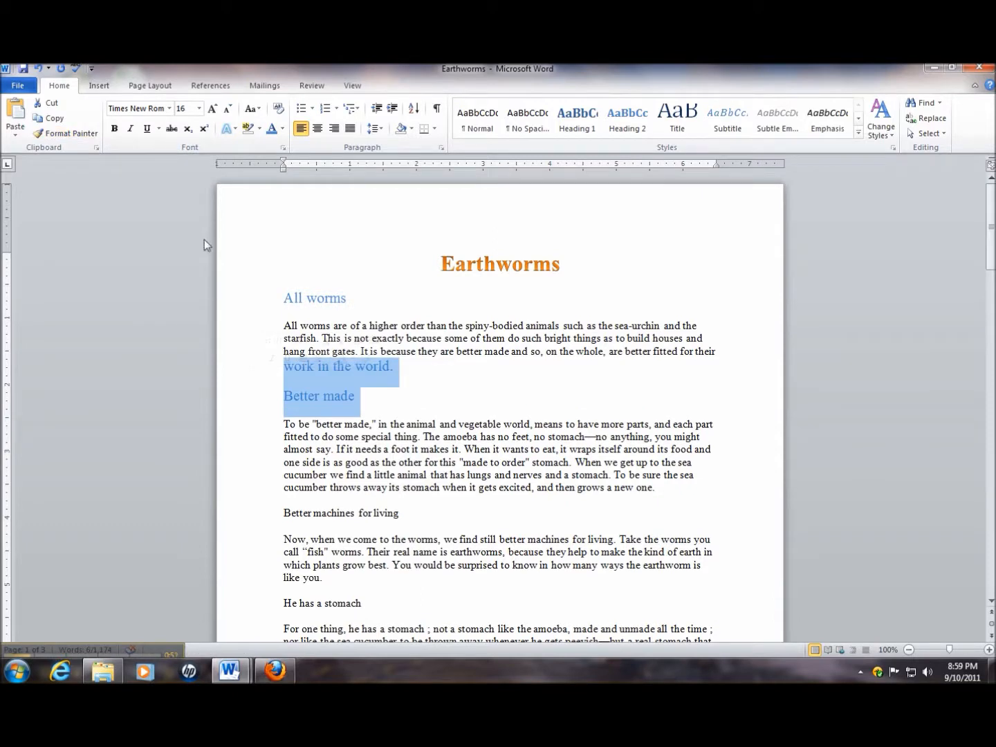
{"action": "key", "text": "ctrl+z"}
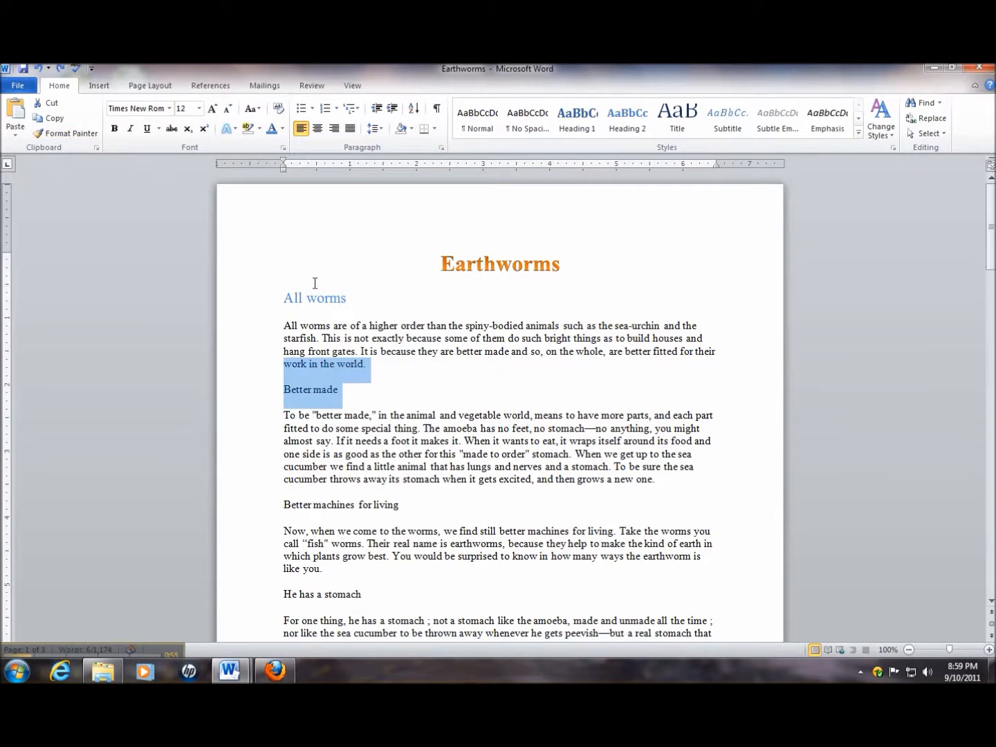
{"action": "left_click", "coordinate": [356, 394]}
Copy the "All worms" heading's formatting onto the "Better made" and "Better machines for living" headings with Format Painter
{"action": "left_click_drag", "start_coordinate": [361, 301], "coordinate": [262, 307]}
{"action": "left_click", "coordinate": [60, 134]}
{"action": "left_click_drag", "start_coordinate": [348, 391], "coordinate": [271, 392]}
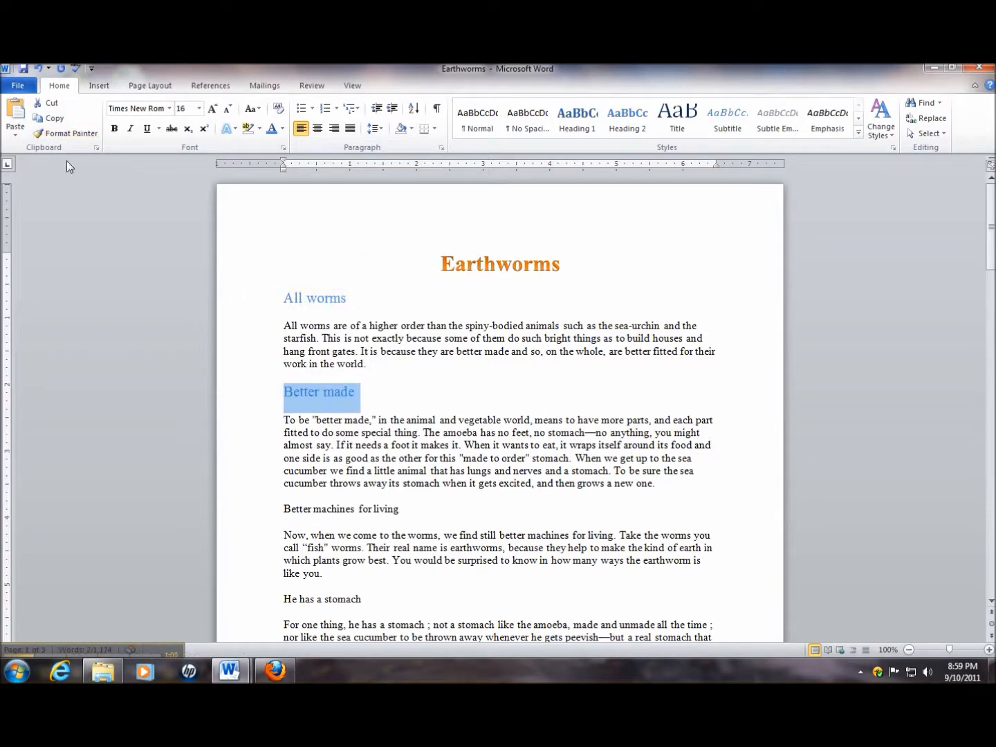
{"action": "left_click", "coordinate": [71, 136]}
{"action": "left_click_drag", "start_coordinate": [401, 510], "coordinate": [280, 509]}
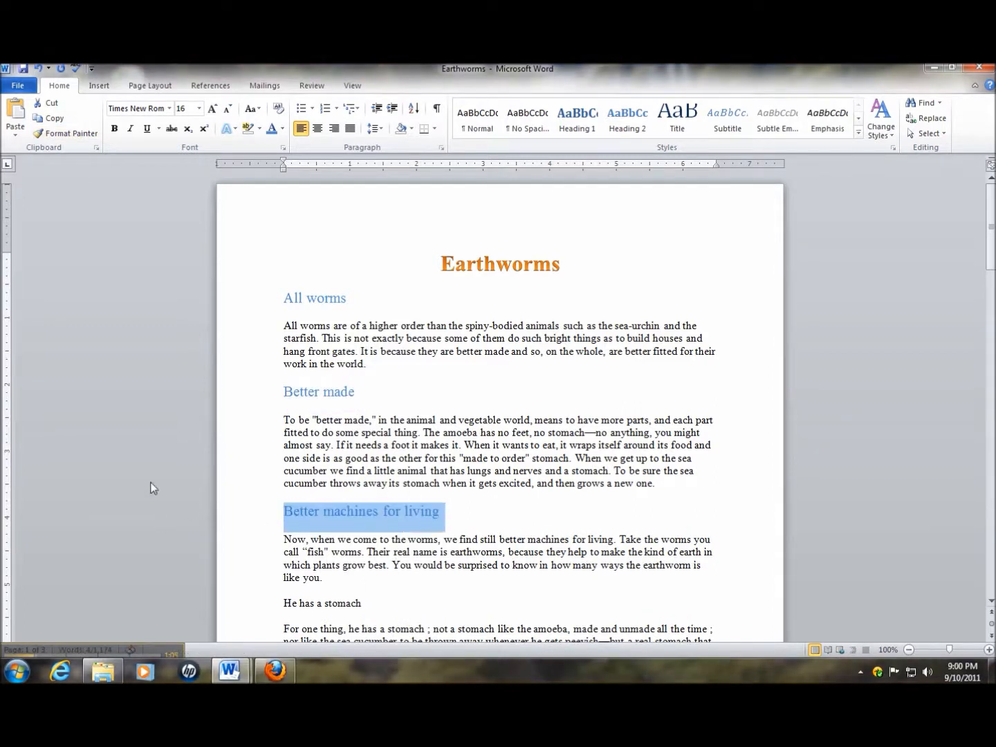
Copy the blue 16 pt heading formatting onto the "He has a stomach" and "Blood too" headings with Format Painter
{"action": "left_click", "coordinate": [72, 134]}
{"action": "scroll", "coordinate": [149, 415], "scroll_direction": "down", "scroll_amount": 2}
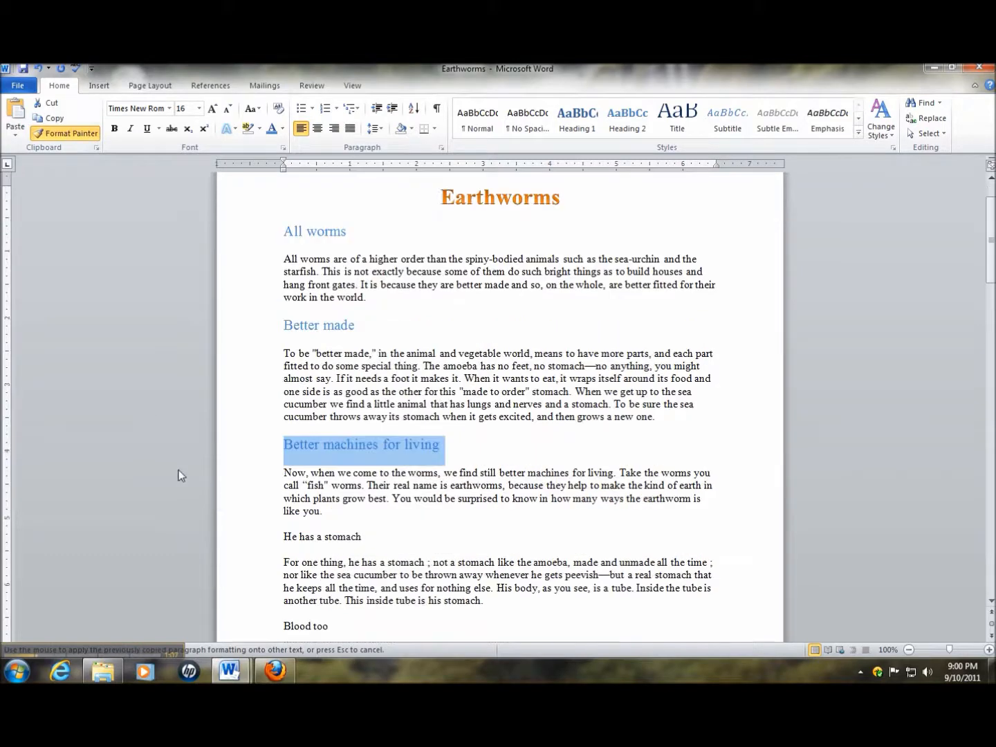
{"action": "left_click_drag", "start_coordinate": [377, 543], "coordinate": [283, 544]}
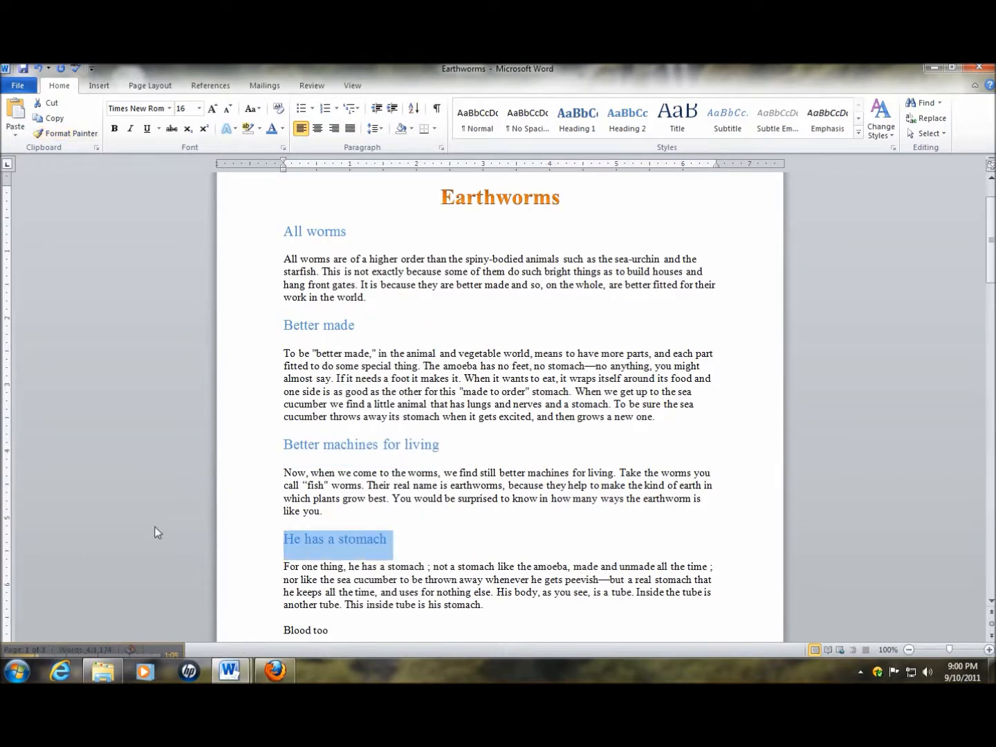
{"action": "left_click", "coordinate": [72, 134]}
{"action": "scroll", "coordinate": [128, 456], "scroll_direction": "down", "scroll_amount": 3}
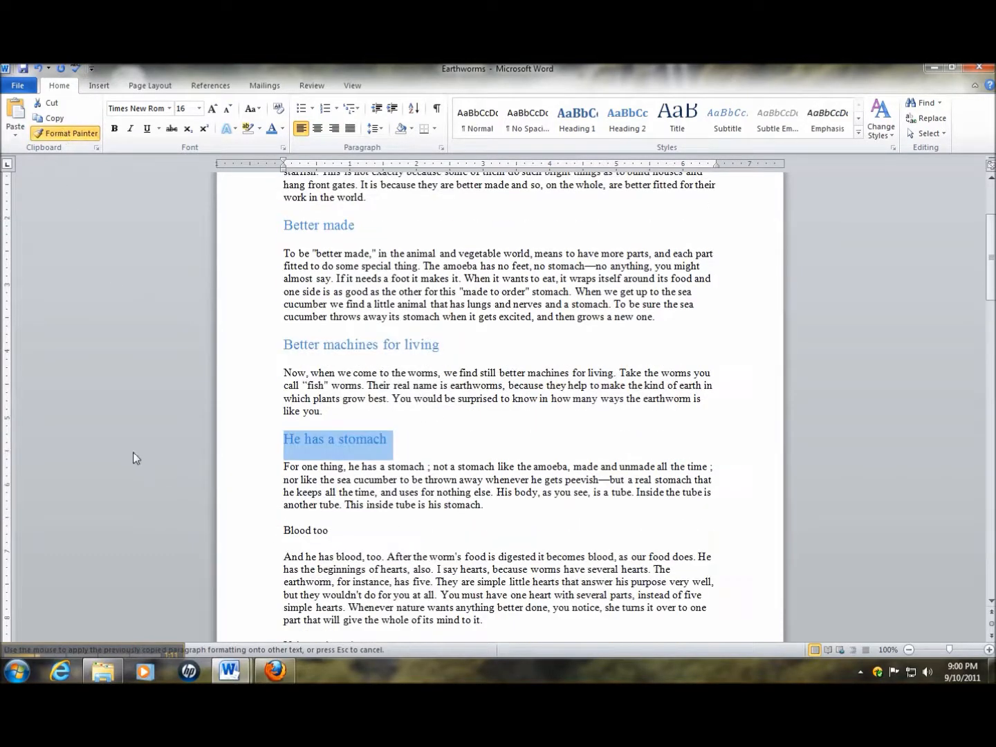
{"action": "left_click_drag", "start_coordinate": [331, 532], "coordinate": [282, 532]}
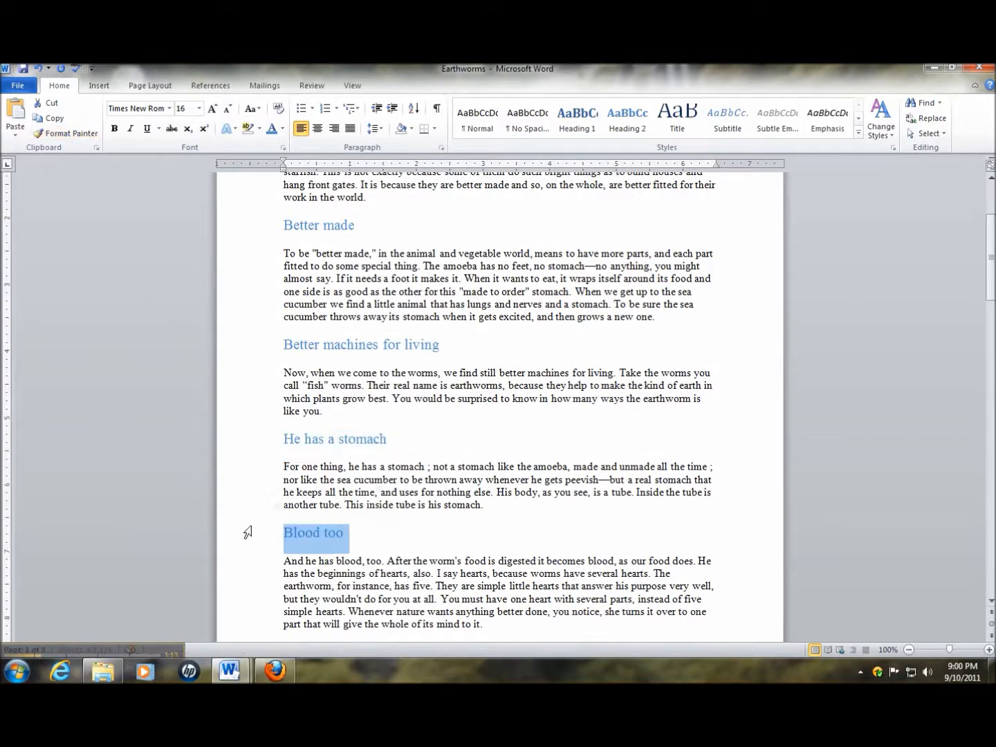
Copy the same heading formatting onto "Veins and arteries" and "Rings & muscles" with Format Painter
{"action": "left_click", "coordinate": [72, 135]}
{"action": "scroll", "coordinate": [171, 463], "scroll_direction": "down", "scroll_amount": 4}
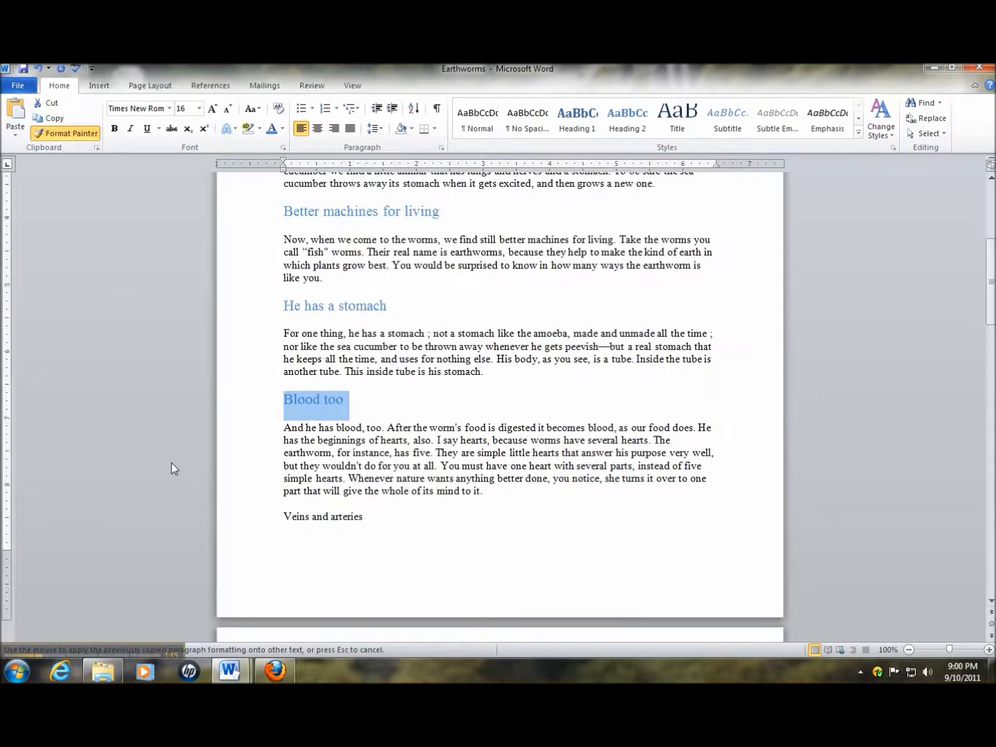
{"action": "left_click_drag", "start_coordinate": [374, 516], "coordinate": [216, 518]}
{"action": "scroll", "coordinate": [218, 517], "scroll_direction": "down", "scroll_amount": 7}
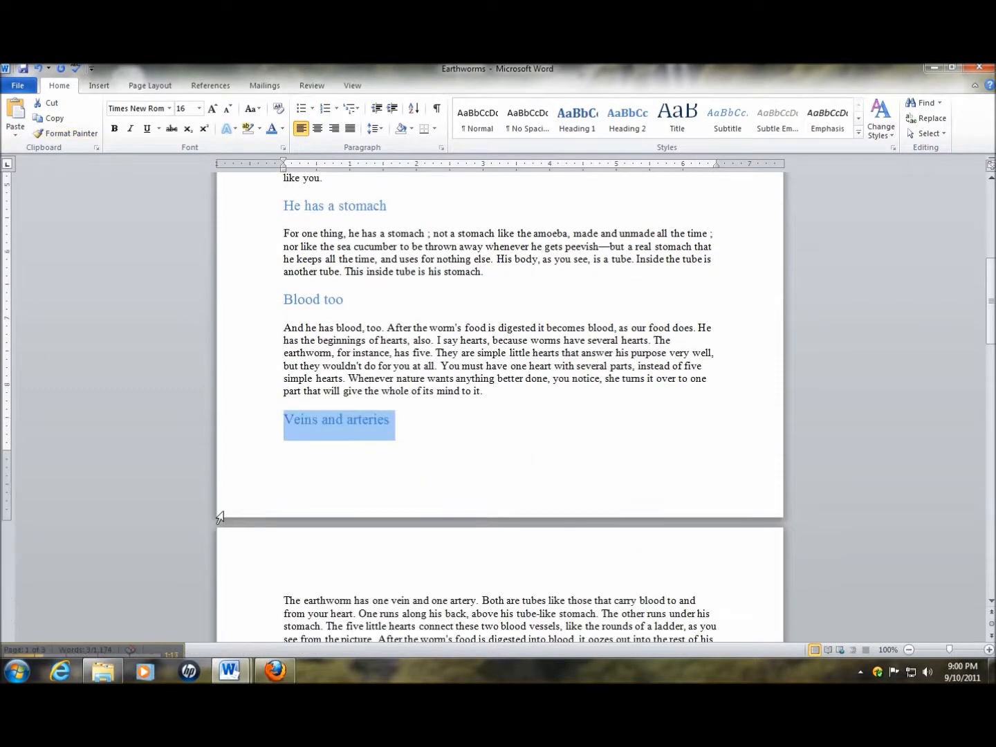
{"action": "scroll", "coordinate": [220, 518], "scroll_direction": "down", "scroll_amount": 3}
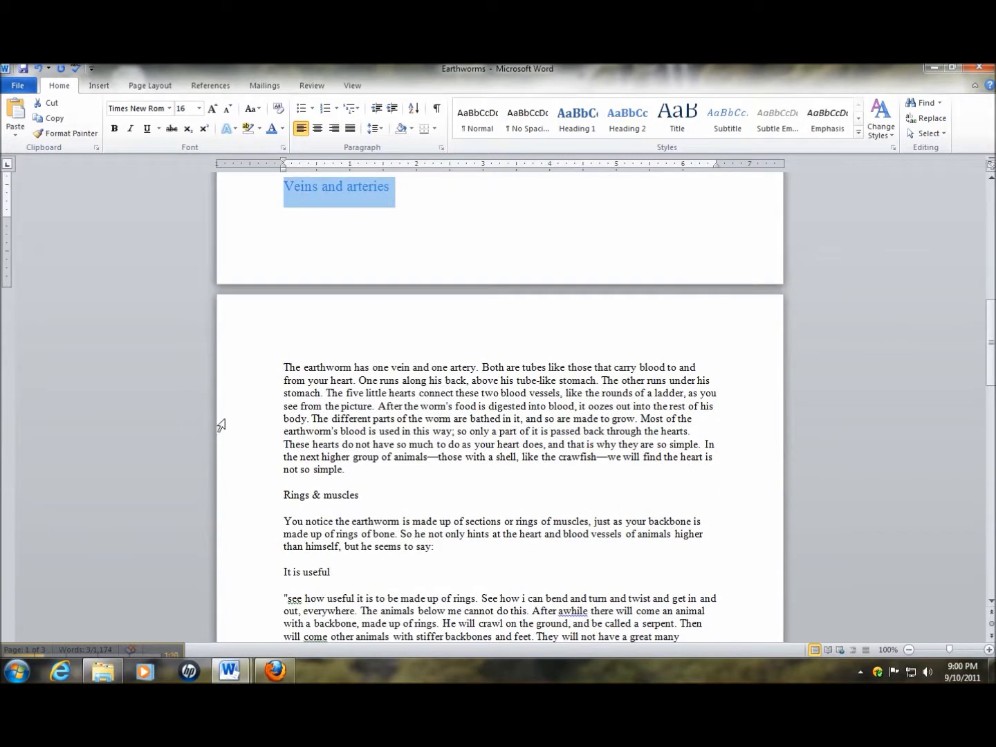
{"action": "left_click", "coordinate": [66, 132]}
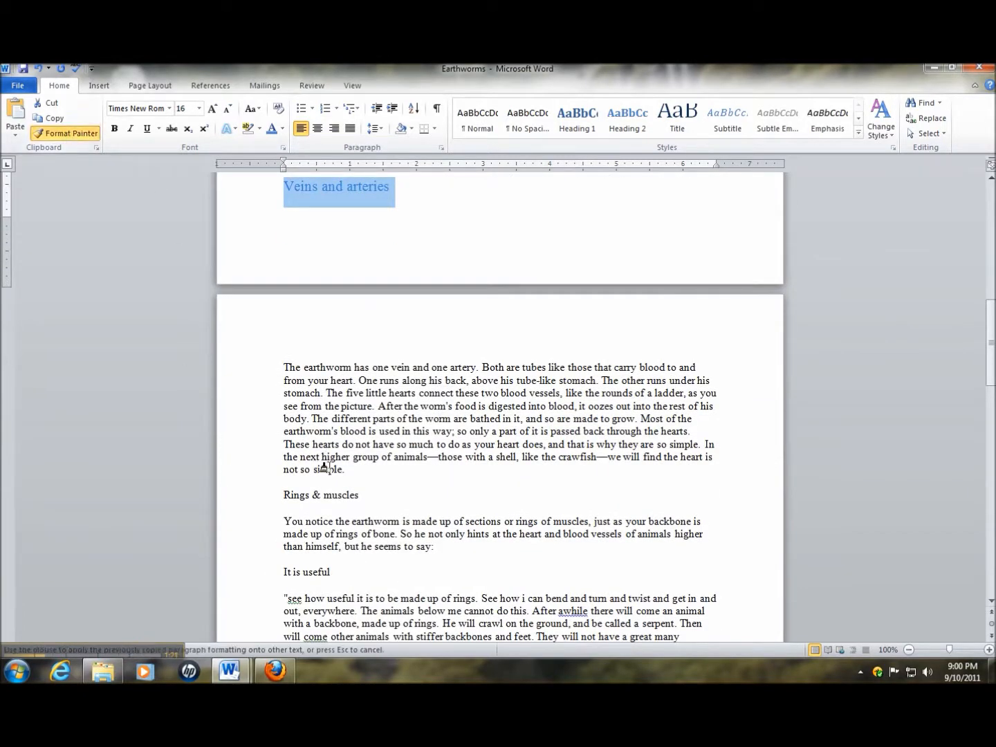
{"action": "left_click_drag", "start_coordinate": [359, 496], "coordinate": [265, 496]}
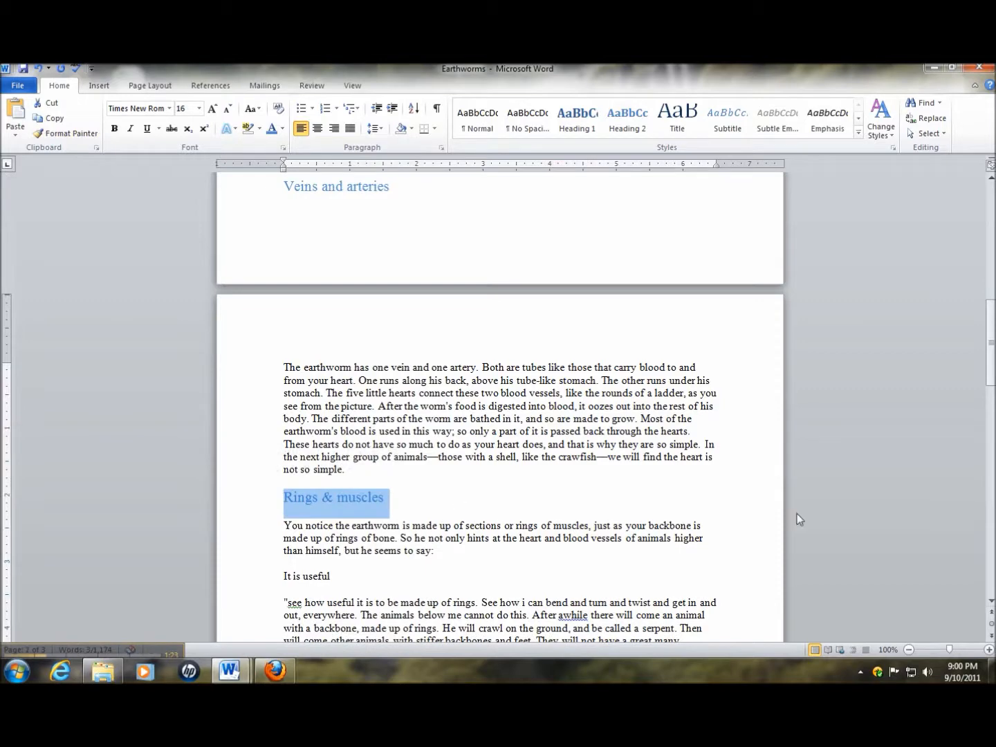
Minimize the Earthworms document and switch to the open Earthworms-2 document
{"action": "scroll", "coordinate": [922, 526], "scroll_direction": "up", "scroll_amount": 15}
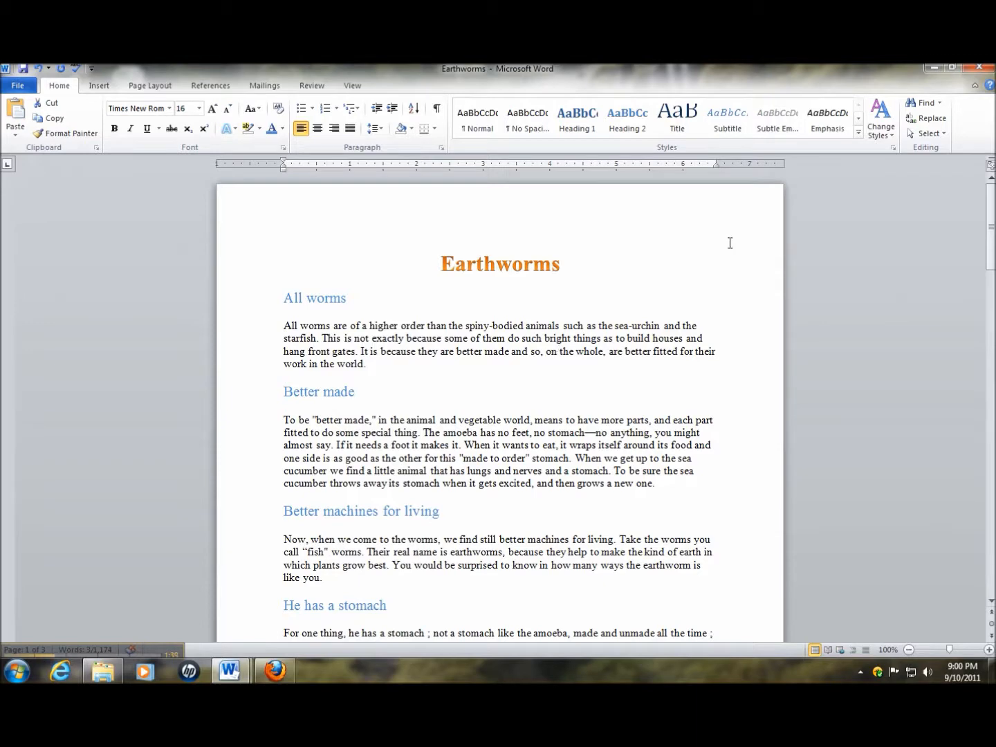
{"action": "left_click", "coordinate": [941, 71]}
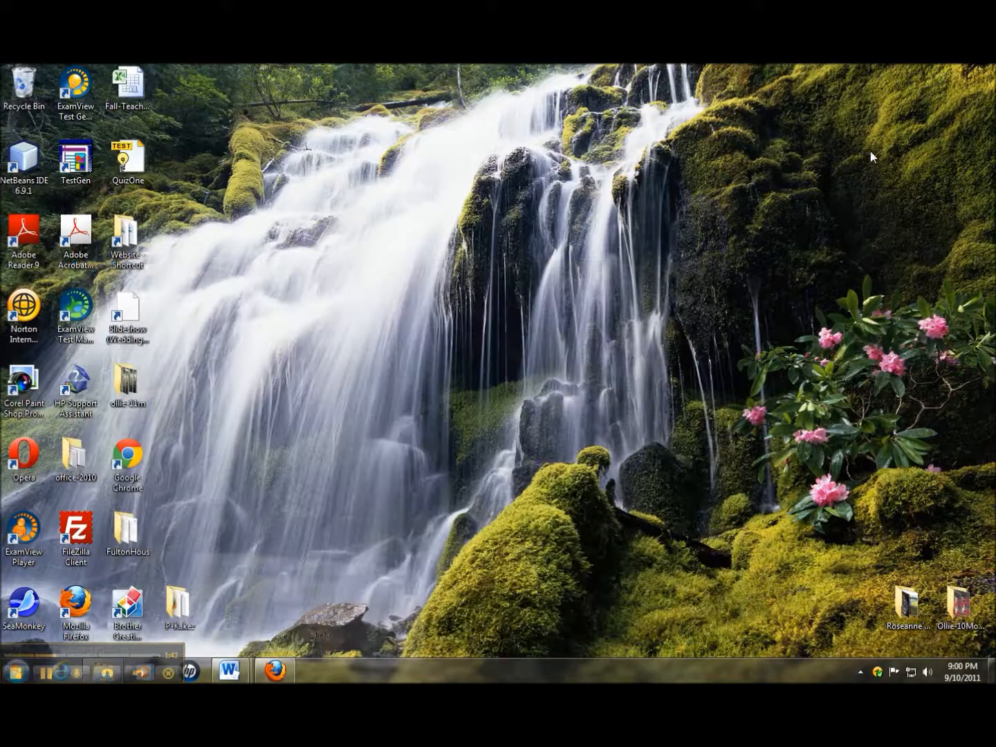
{"action": "mouse_move", "coordinate": [230, 675]}
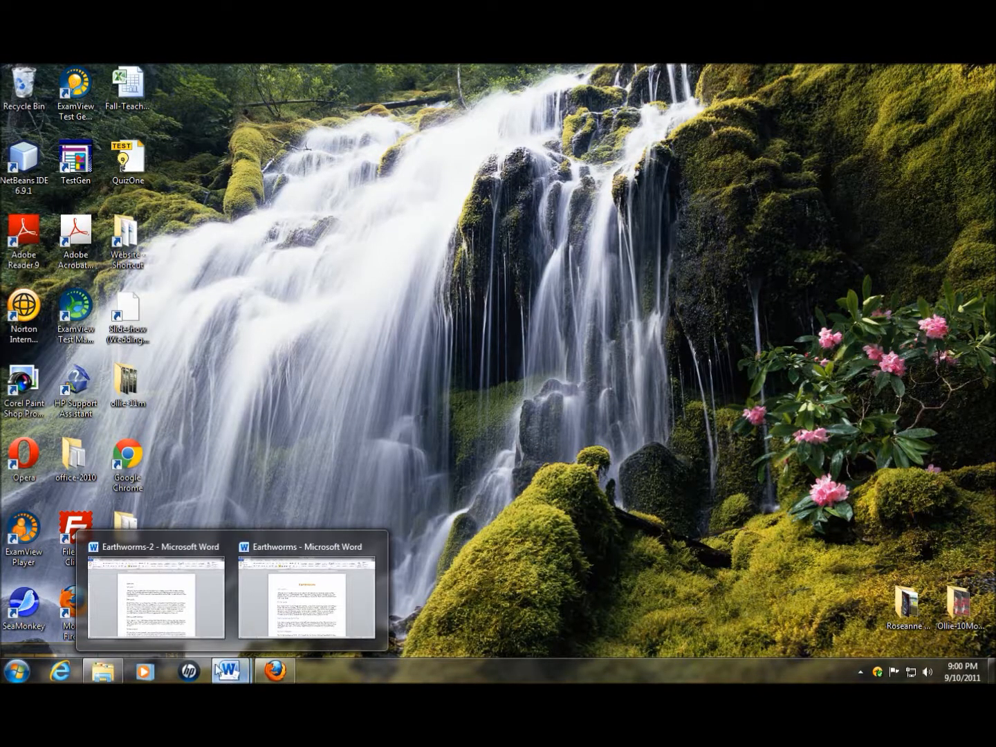
{"action": "left_click", "coordinate": [171, 619]}
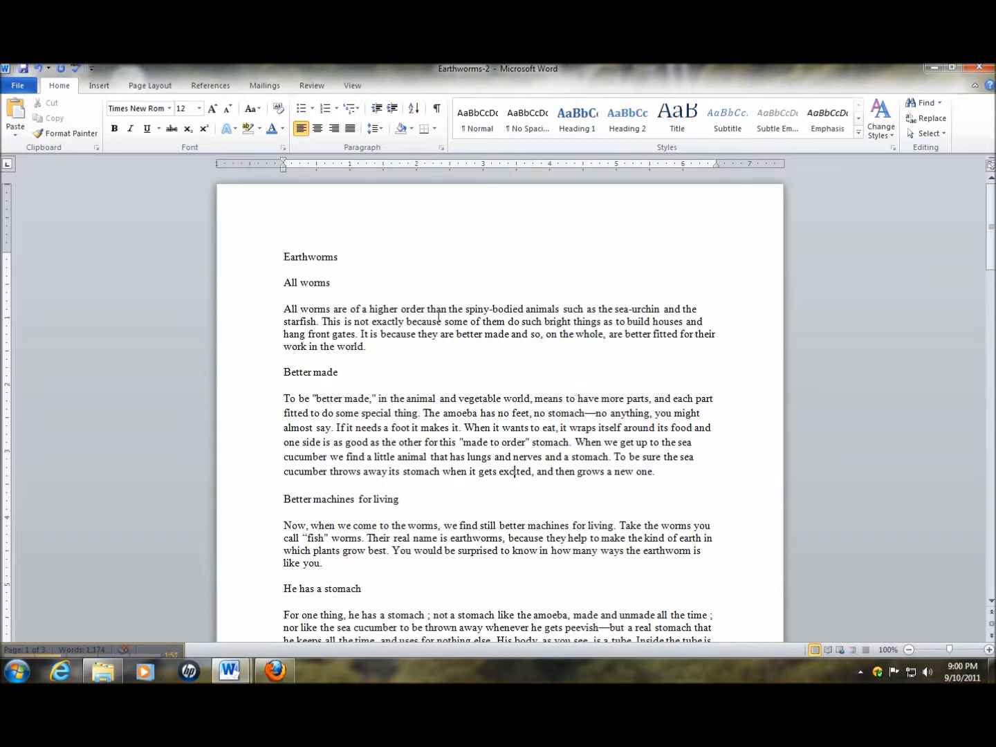
Apply the Title style to "Earthworms" and the Heading 1 style to "All worms"
{"action": "triple_click", "coordinate": [300, 258]}
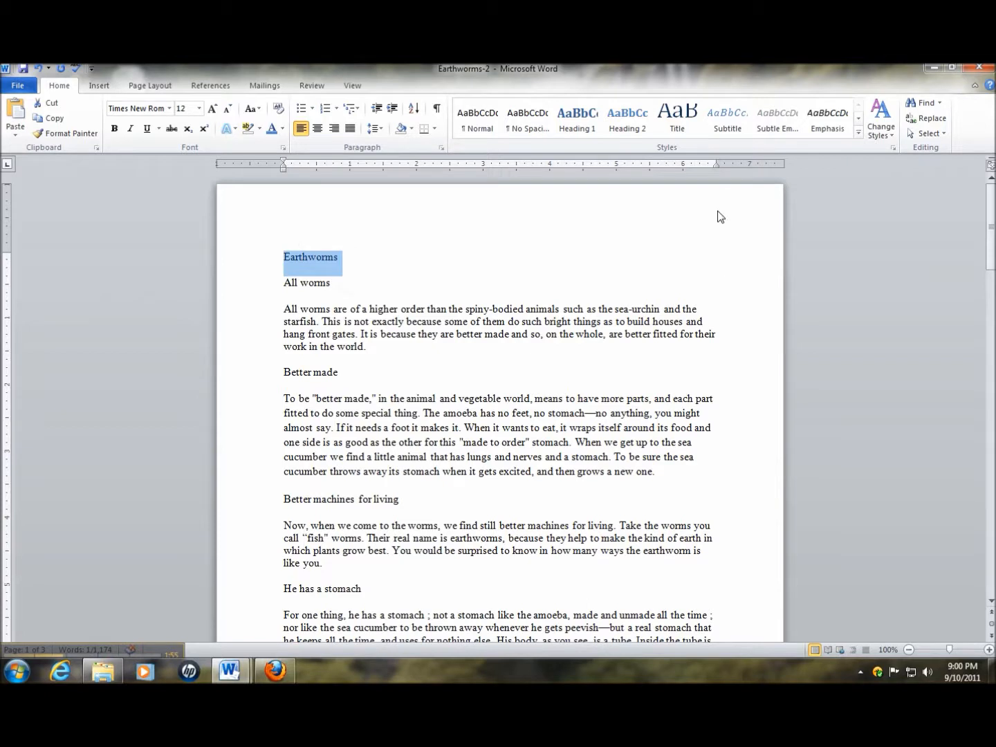
{"action": "left_click", "coordinate": [679, 119]}
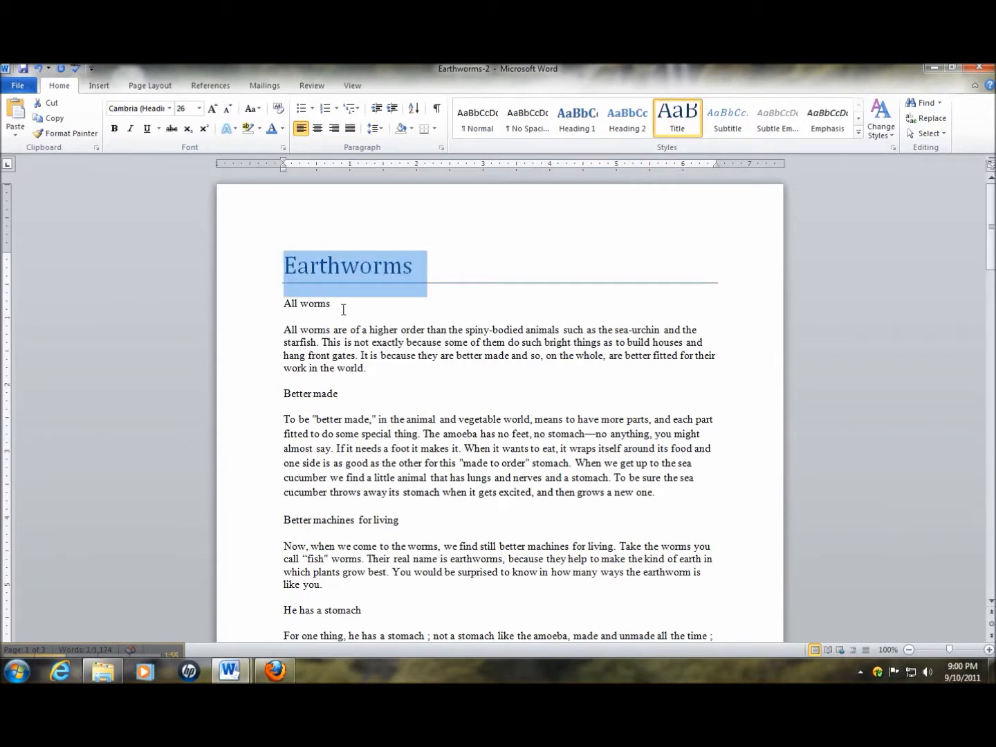
{"action": "left_click_drag", "start_coordinate": [345, 308], "coordinate": [283, 304]}
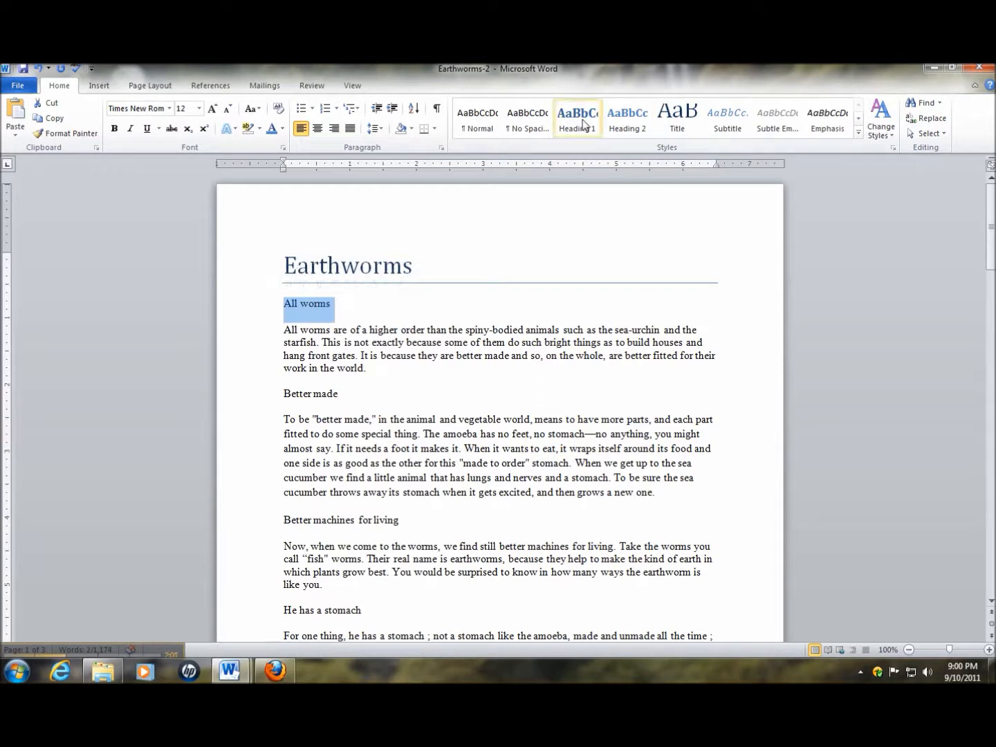
{"action": "left_click", "coordinate": [584, 124]}
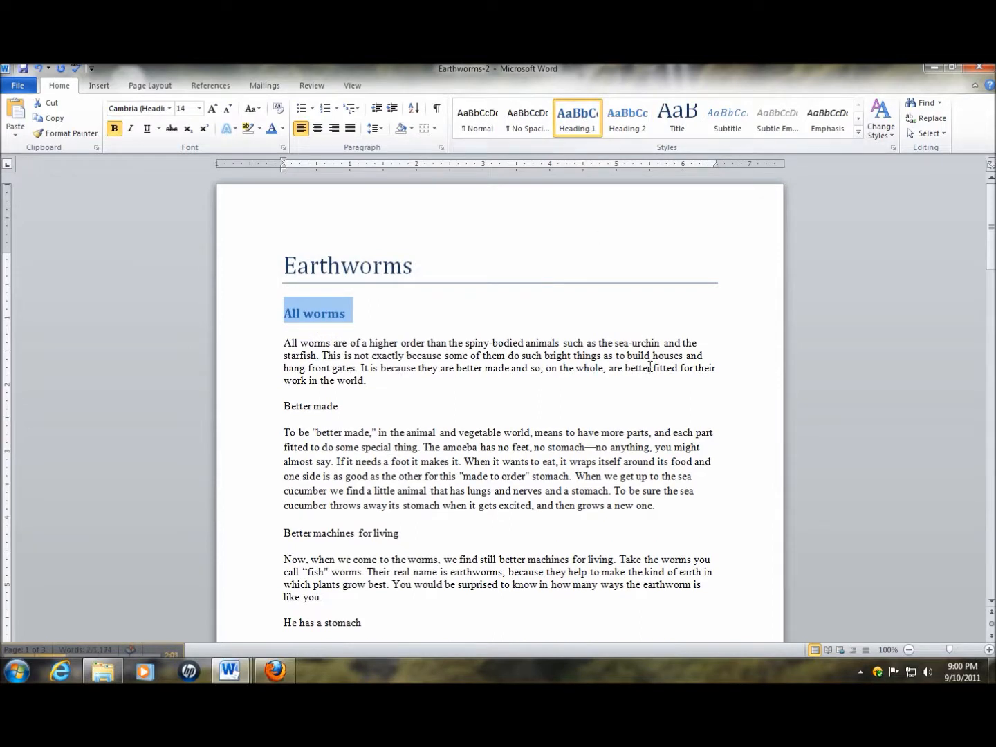
Apply the Heading 2 style to the "Better made" and "Better machines for living" headings
{"action": "left_click", "coordinate": [245, 408]}
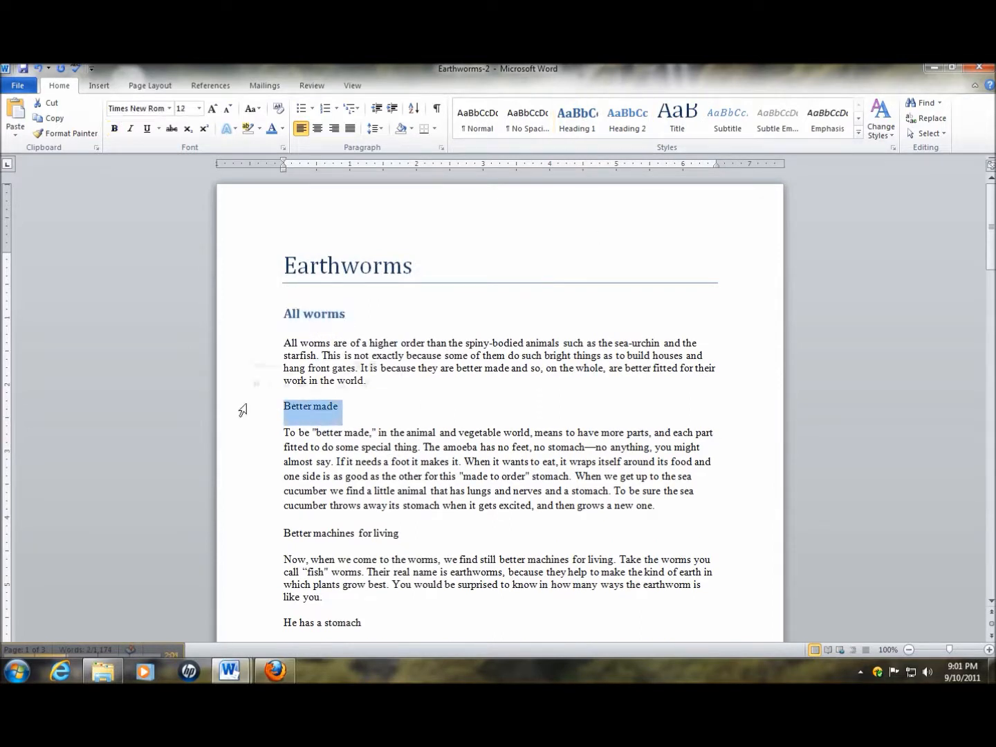
{"action": "left_click", "coordinate": [628, 117]}
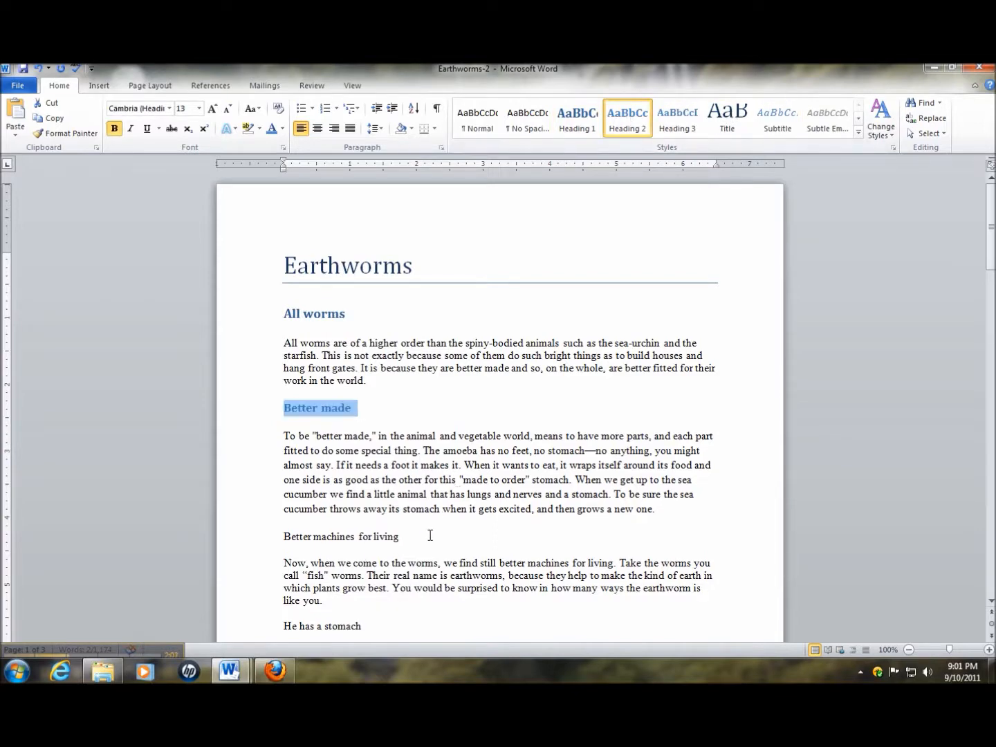
{"action": "scroll", "coordinate": [425, 482], "scroll_direction": "down", "scroll_amount": 3}
{"action": "left_click", "coordinate": [197, 439]}
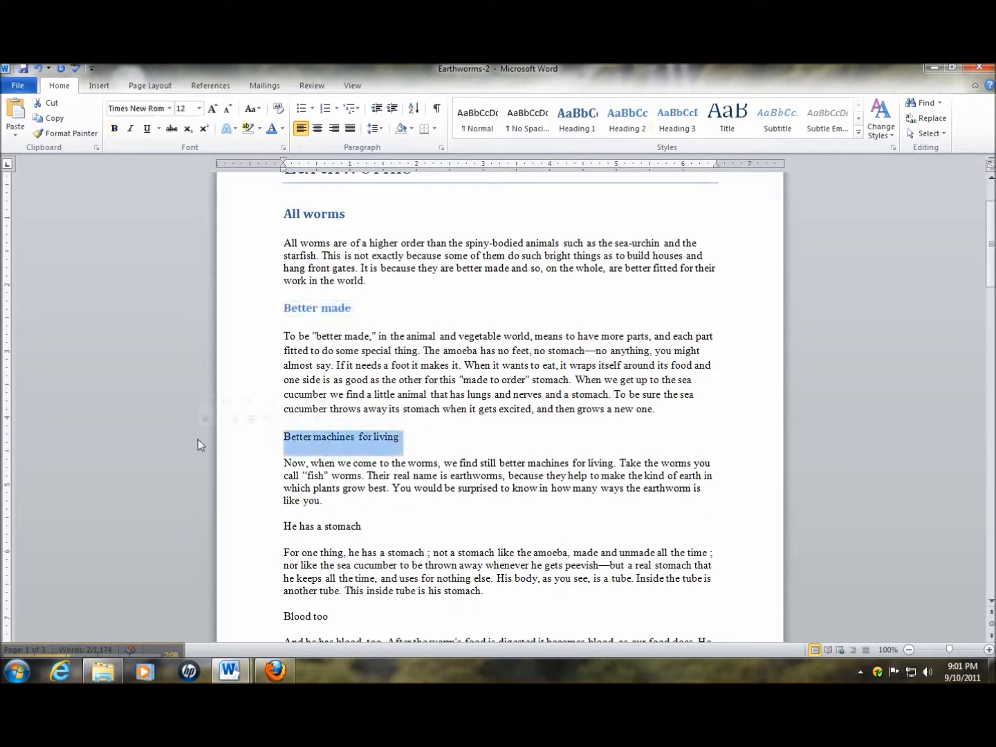
{"action": "left_click", "coordinate": [628, 117]}
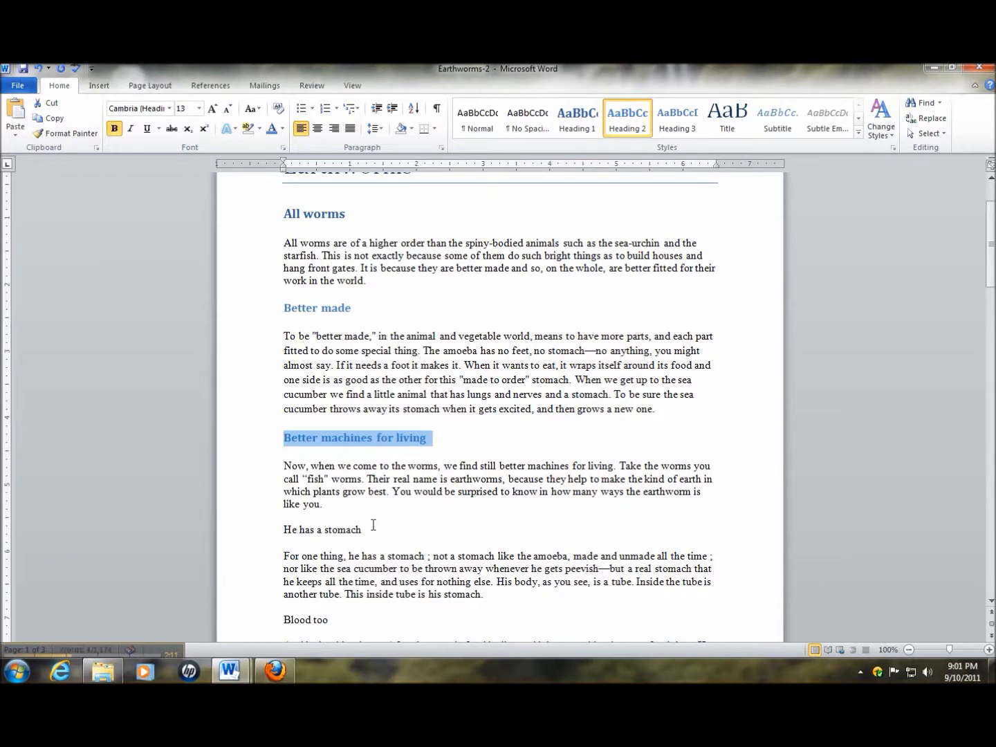
Apply the Heading 2 style to the "He has a stomach" and "Blood too" headings
{"action": "left_click", "coordinate": [263, 536]}
{"action": "left_click", "coordinate": [628, 118]}
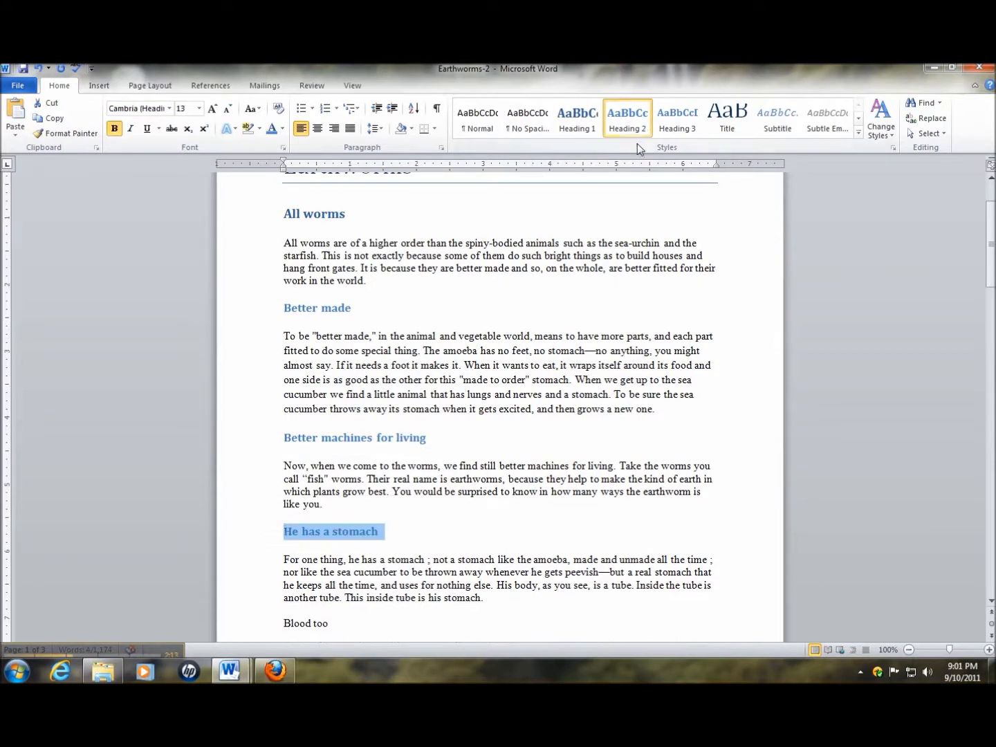
{"action": "scroll", "coordinate": [414, 415], "scroll_direction": "down", "scroll_amount": 3}
{"action": "left_click", "coordinate": [246, 526]}
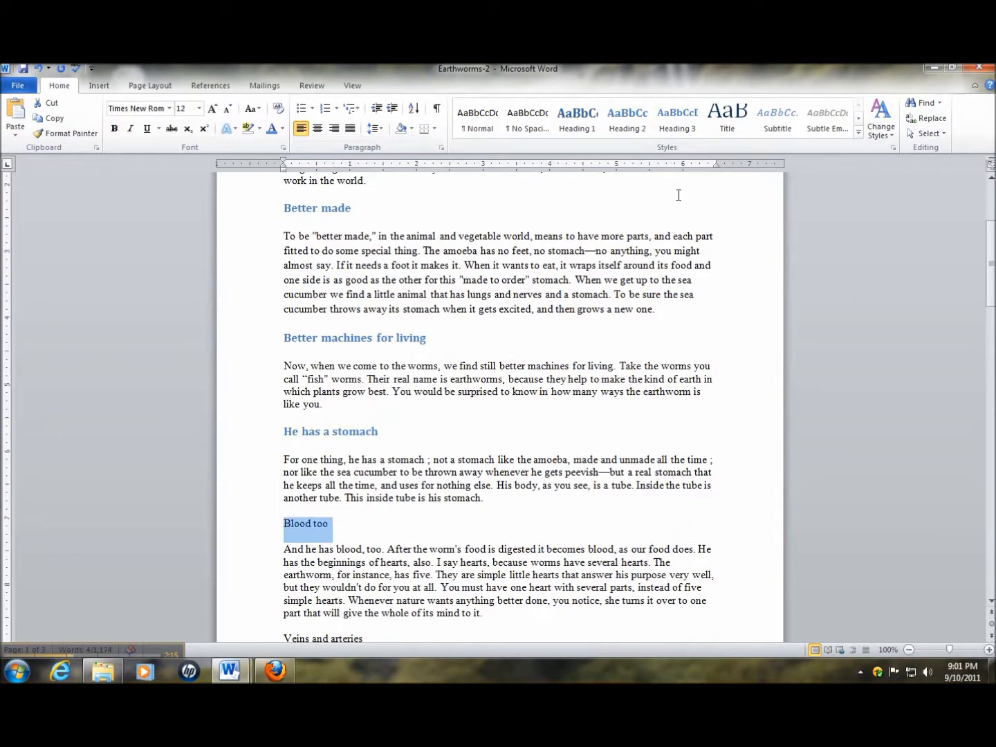
{"action": "left_click", "coordinate": [628, 119]}
Apply the Heading 2 style to the "Veins and arteries" and "Rings & muscles" headings
{"action": "scroll", "coordinate": [461, 516], "scroll_direction": "down", "scroll_amount": 2}
{"action": "scroll", "coordinate": [461, 515], "scroll_direction": "down", "scroll_amount": 2}
{"action": "left_click", "coordinate": [274, 517]}
{"action": "left_click", "coordinate": [633, 131]}
{"action": "scroll", "coordinate": [498, 415], "scroll_direction": "down", "scroll_amount": 8}
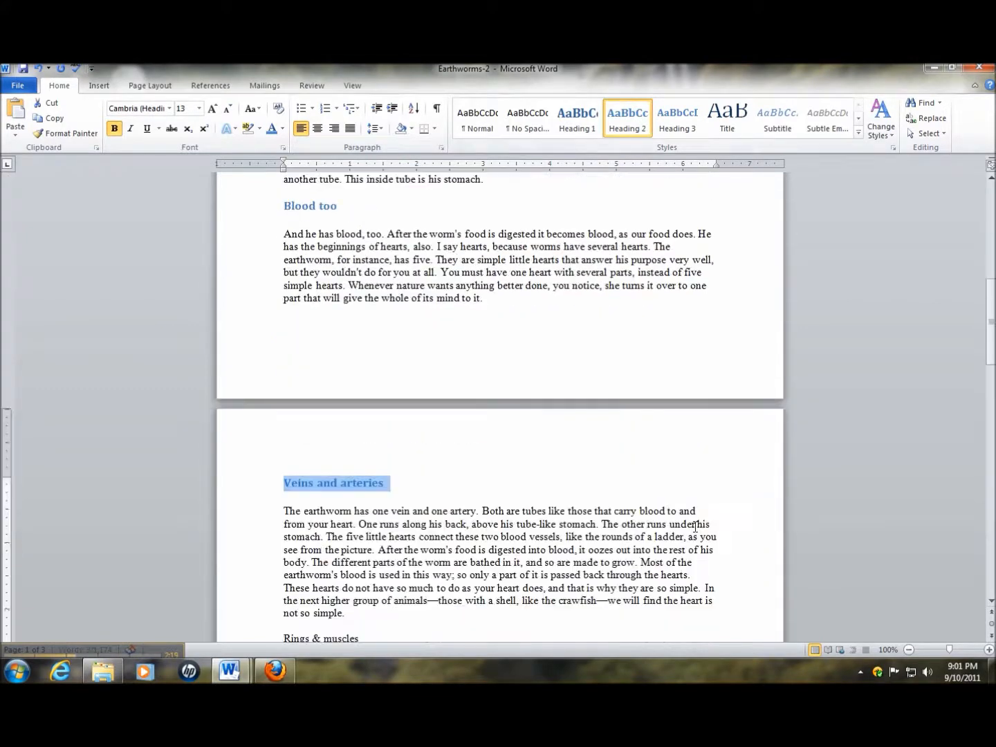
{"action": "left_click", "coordinate": [360, 506]}
{"action": "triple_click", "coordinate": [311, 509]}
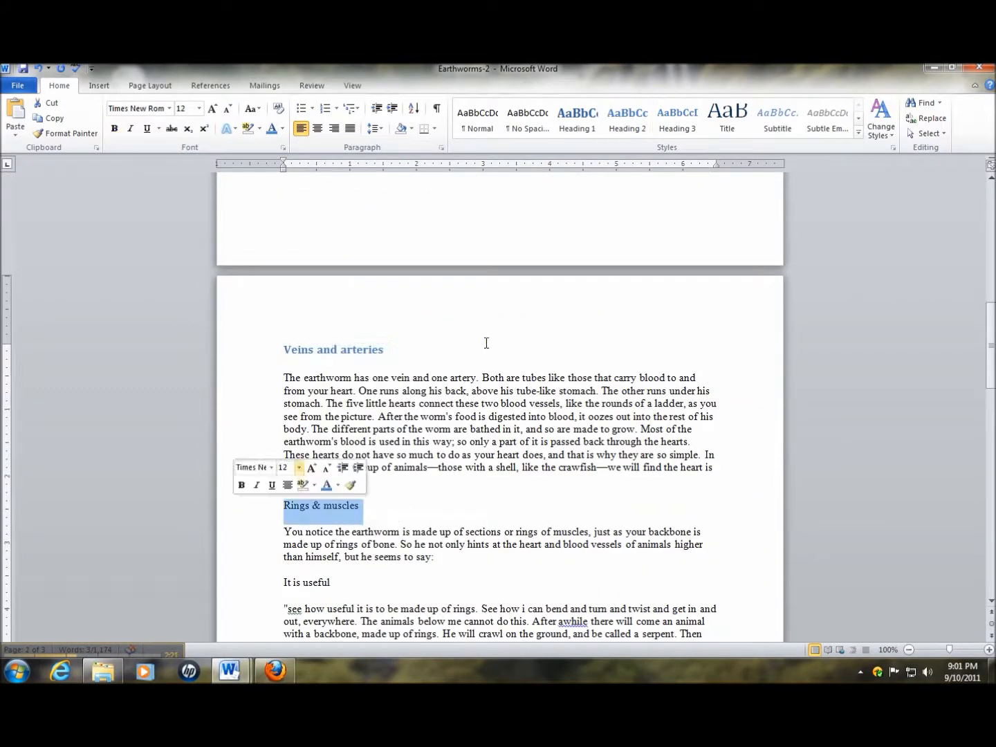
{"action": "left_click", "coordinate": [631, 133]}
Apply the Heading 2 style to the "It is useful", "I have no clue" and "Um starfish" headings
{"action": "scroll", "coordinate": [583, 488], "scroll_direction": "down", "scroll_amount": 3}
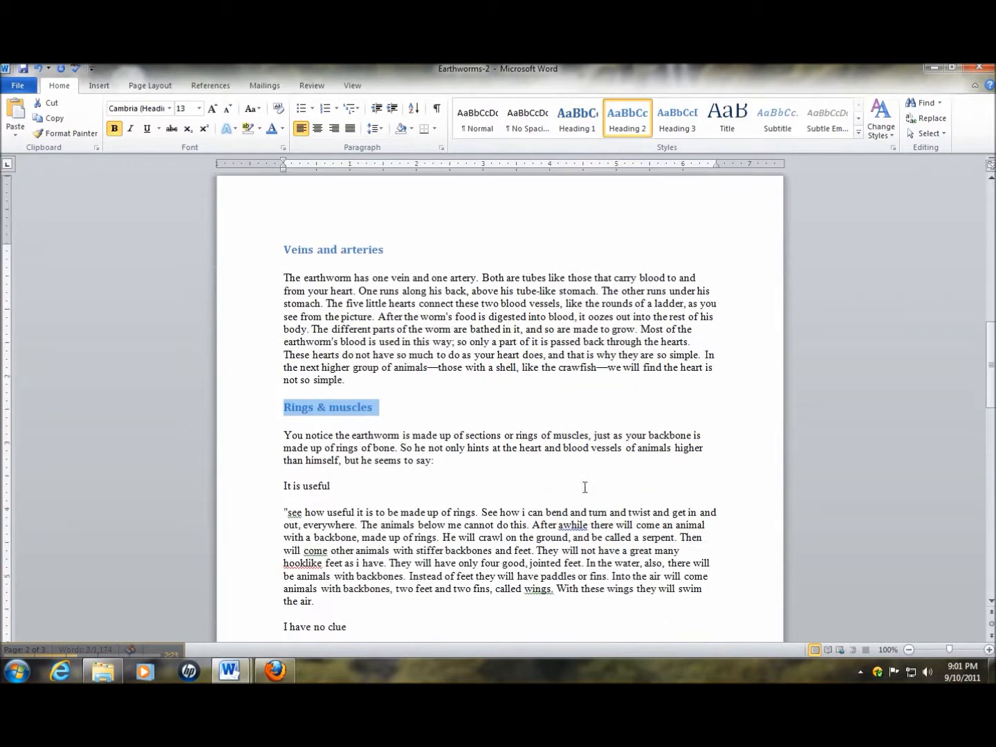
{"action": "left_click", "coordinate": [330, 488]}
{"action": "left_click", "coordinate": [258, 489]}
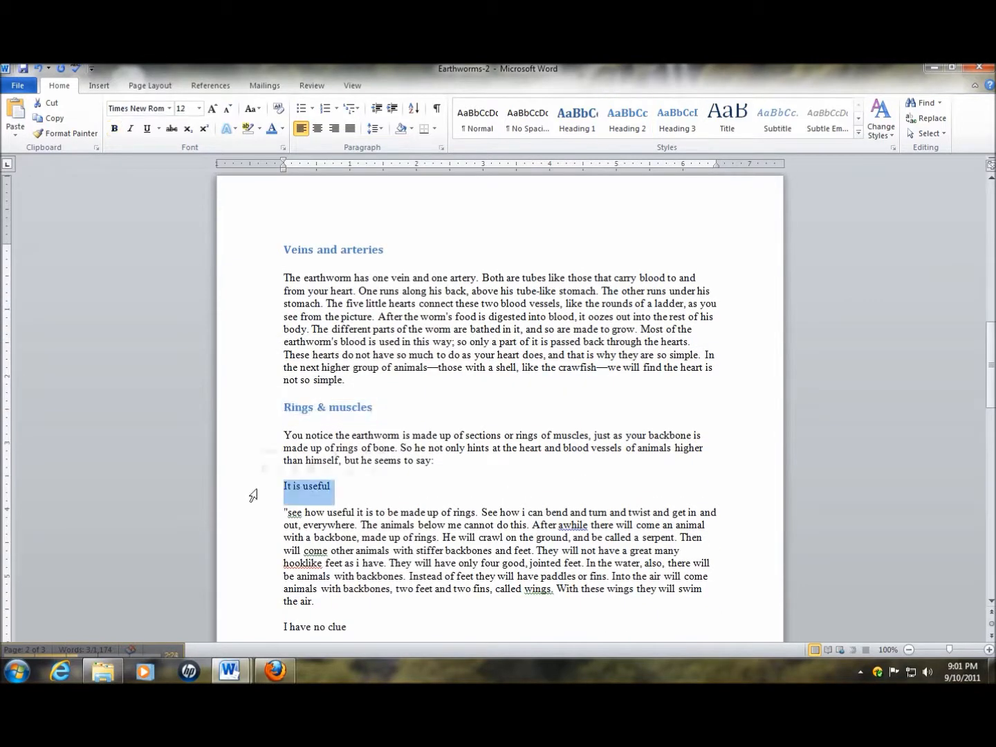
{"action": "left_click", "coordinate": [628, 121]}
{"action": "scroll", "coordinate": [440, 540], "scroll_direction": "down", "scroll_amount": 4}
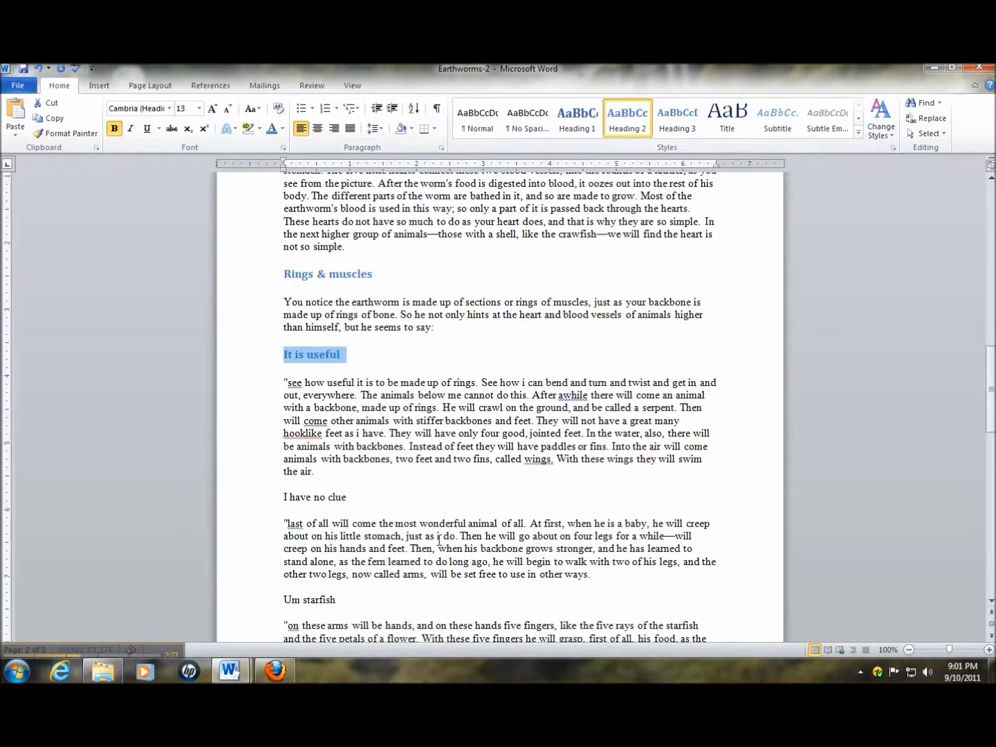
{"action": "left_click", "coordinate": [258, 505]}
{"action": "left_click", "coordinate": [646, 119]}
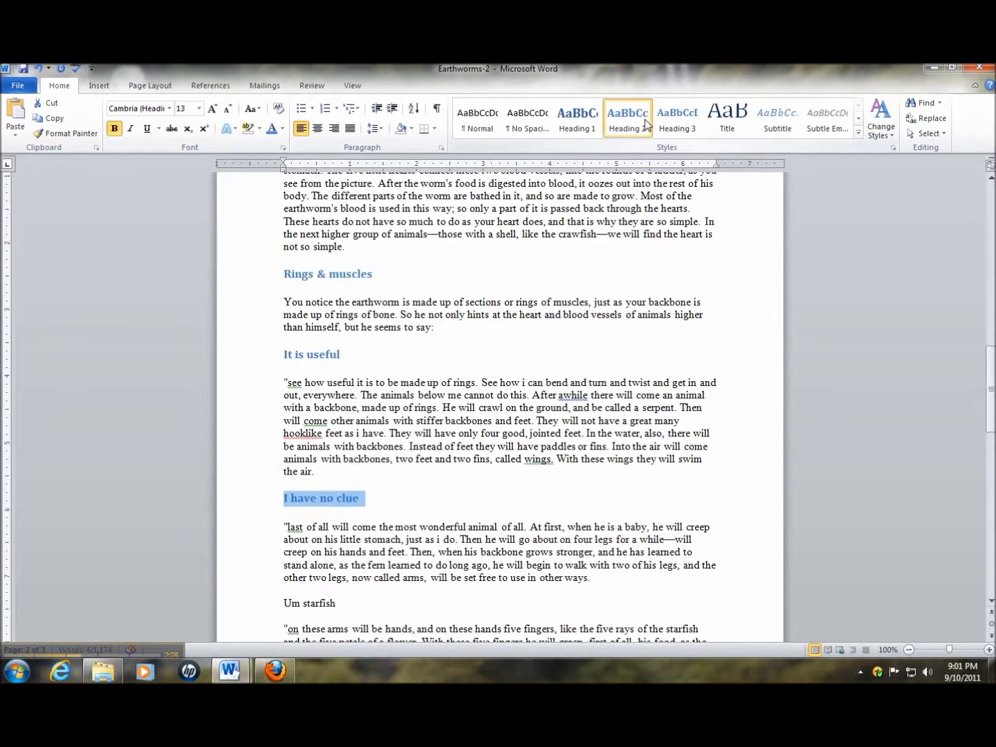
{"action": "left_click_drag", "start_coordinate": [334, 603], "coordinate": [251, 607]}
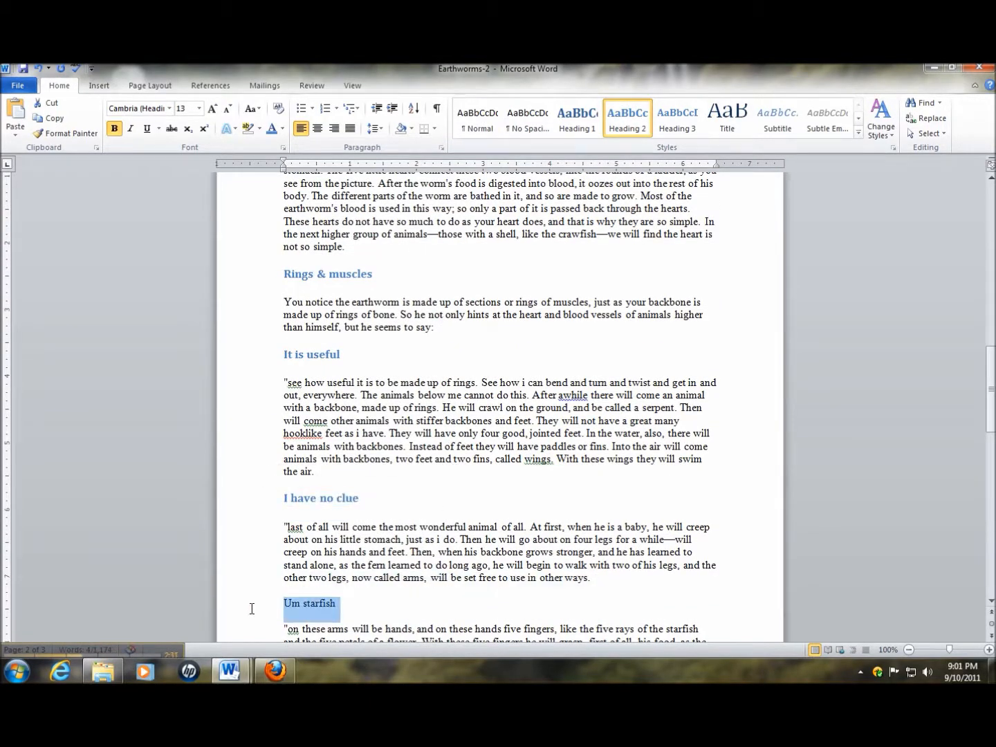
{"action": "left_click", "coordinate": [625, 129]}
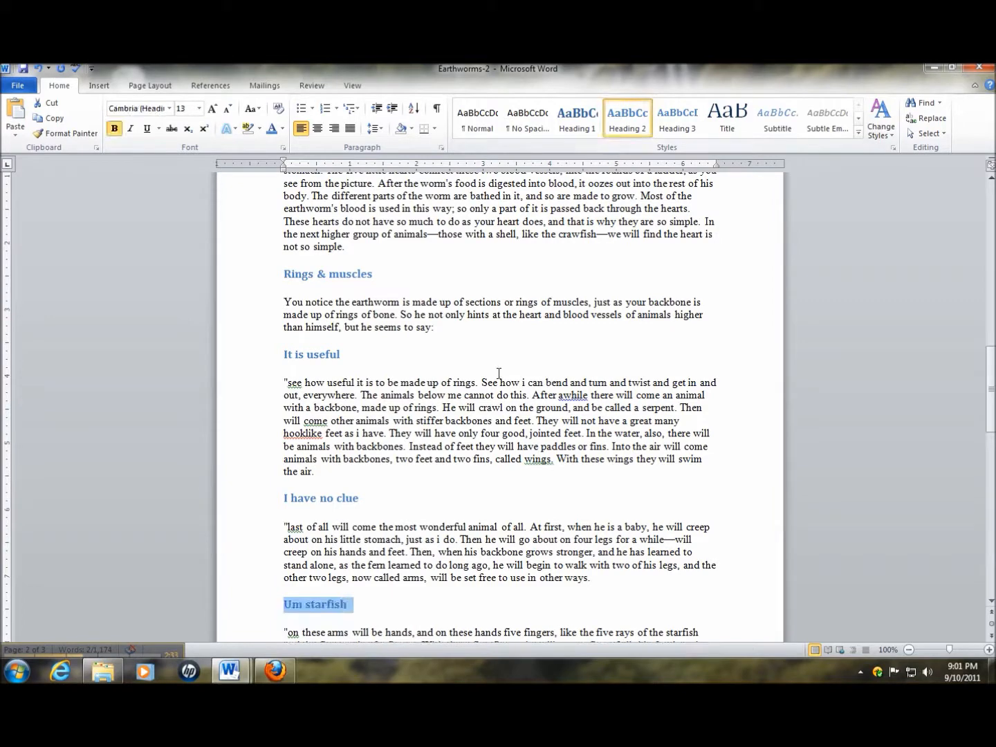
On the last page, apply the Heading 2 style to "Can not swim" and the "what a wonderful big brother" line
{"action": "scroll", "coordinate": [498, 375], "scroll_direction": "up", "scroll_amount": 20}
{"action": "scroll", "coordinate": [498, 373], "scroll_direction": "up", "scroll_amount": 3}
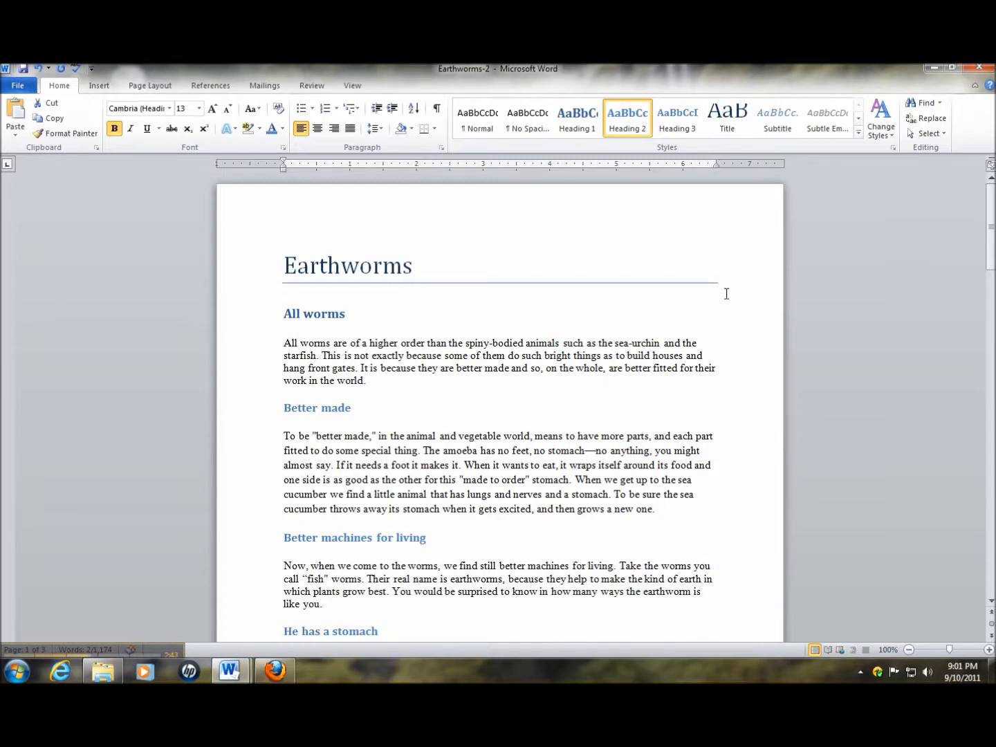
{"action": "left_click_drag", "start_coordinate": [991, 239], "coordinate": [991, 498]}
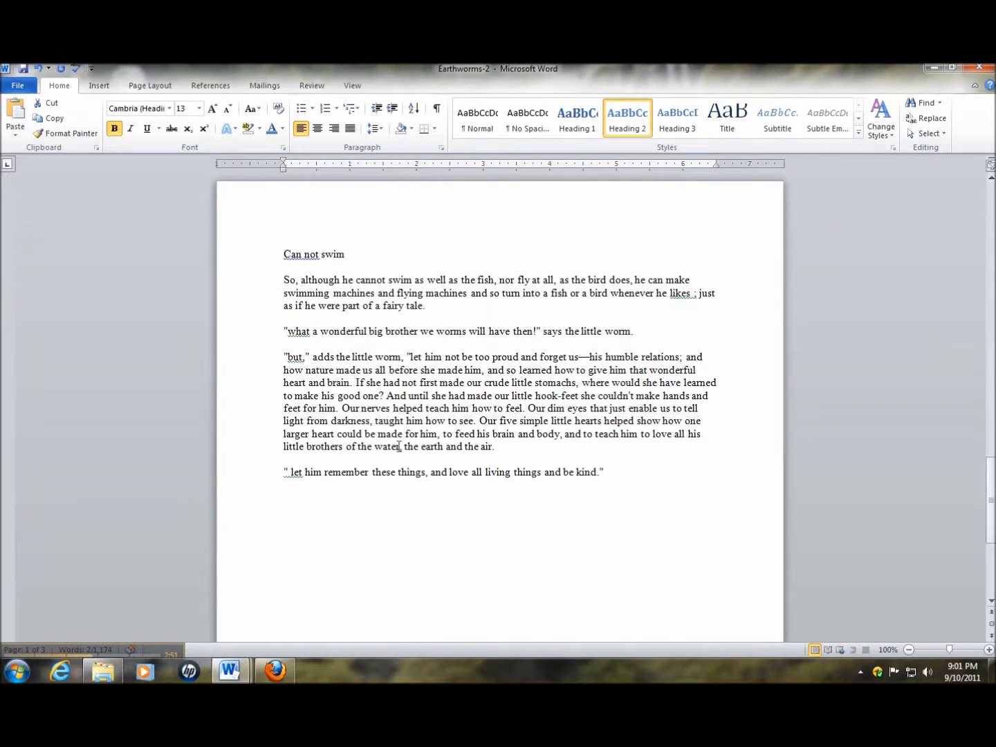
{"action": "left_click", "coordinate": [223, 233]}
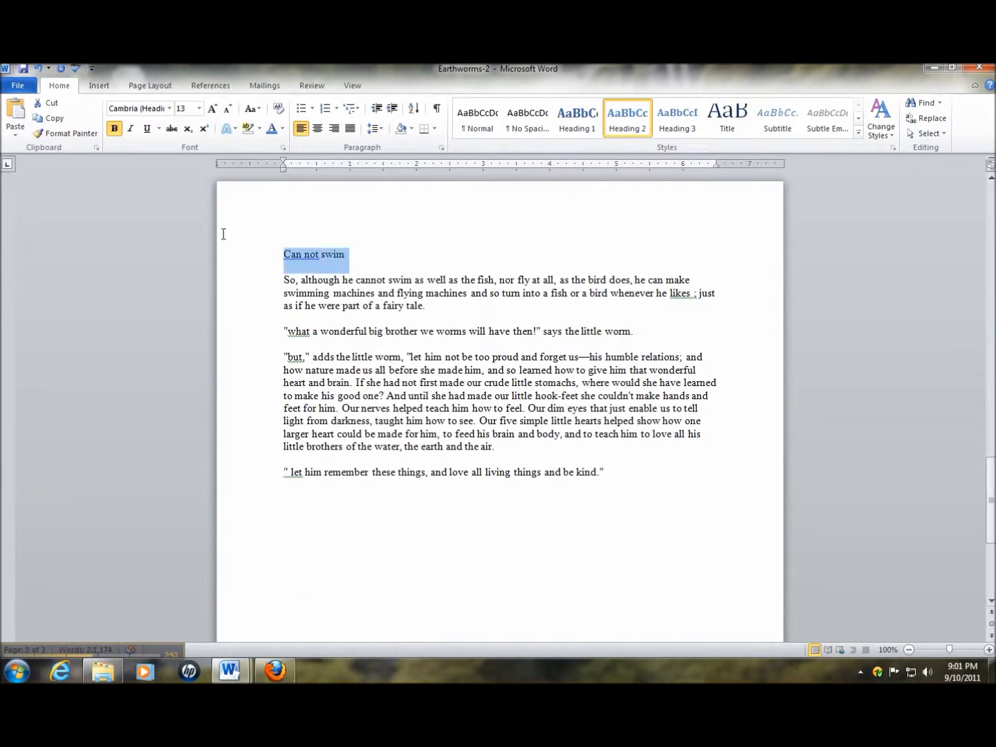
{"action": "left_click", "coordinate": [627, 119]}
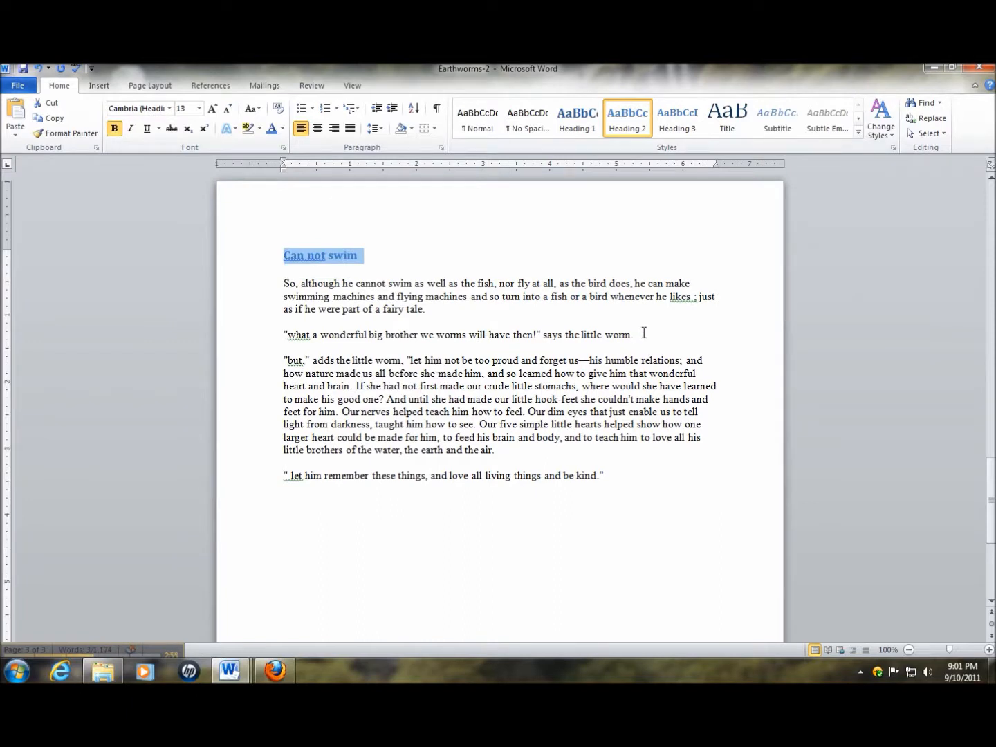
{"action": "left_click_drag", "start_coordinate": [683, 344], "coordinate": [257, 333]}
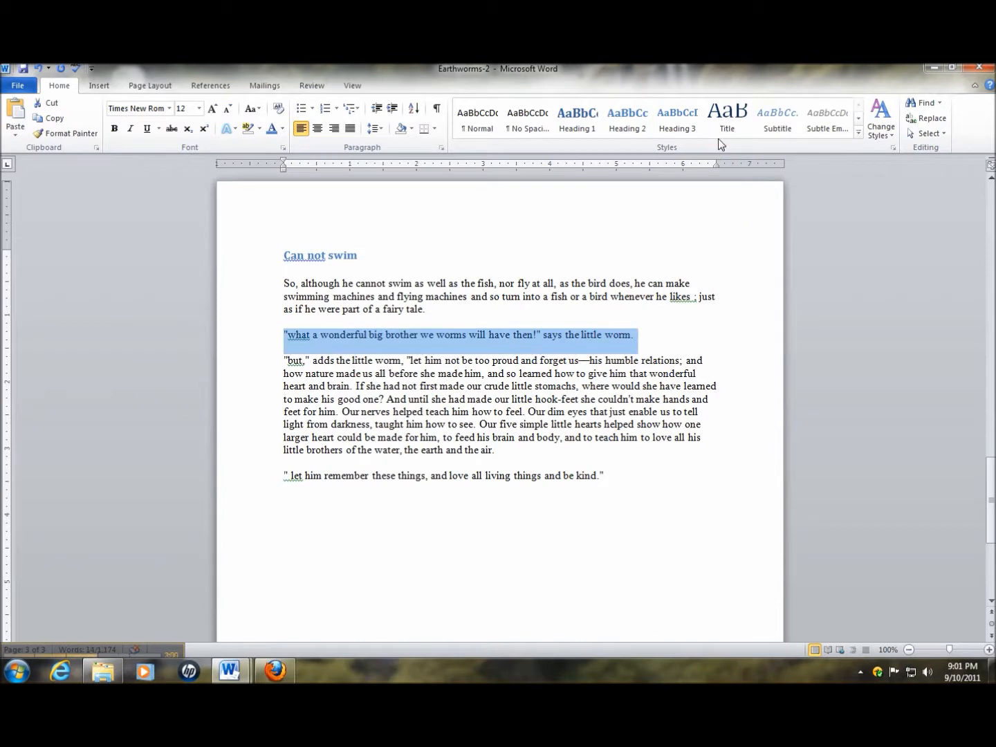
{"action": "left_click", "coordinate": [628, 123]}
{"action": "left_click_drag", "start_coordinate": [619, 479], "coordinate": [260, 483]}
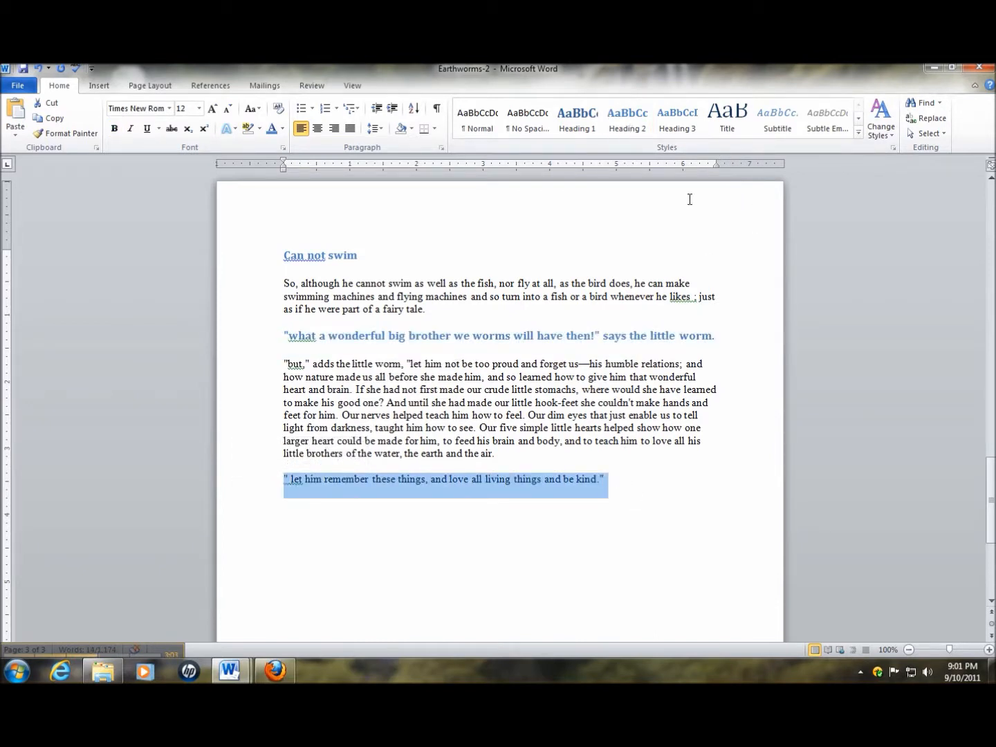
{"action": "left_click", "coordinate": [670, 493]}
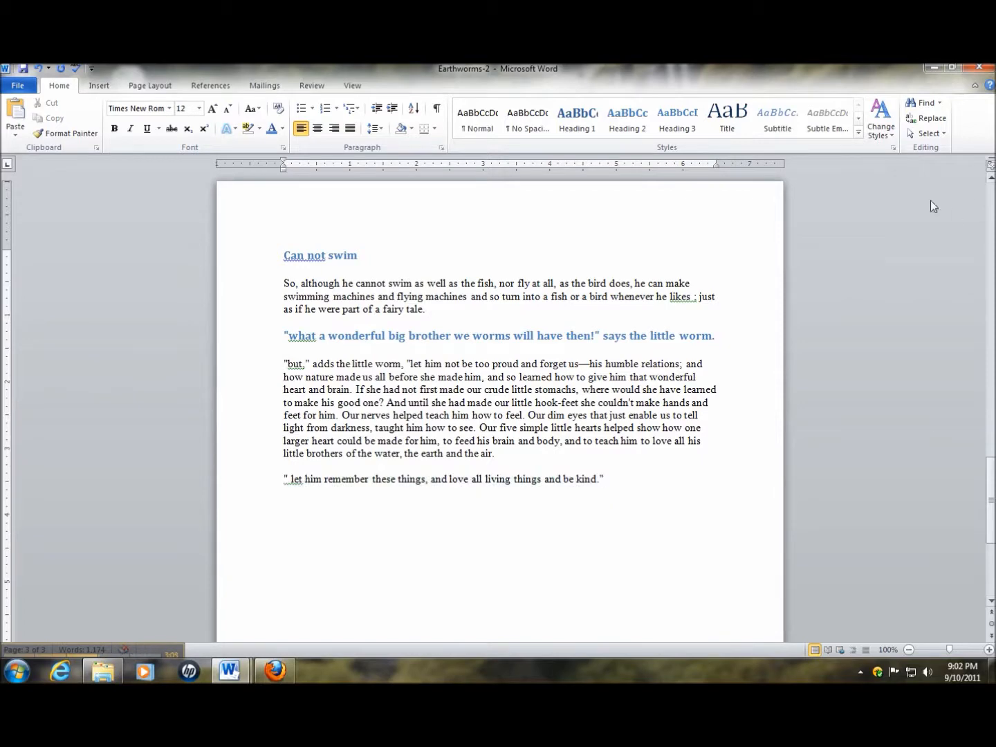
Compare the start of Earthworms-2 with the manually formatted Earthworms document, and return to Earthworms-2
{"action": "left_click_drag", "start_coordinate": [991, 501], "coordinate": [990, 225]}
{"action": "left_click", "coordinate": [542, 291]}
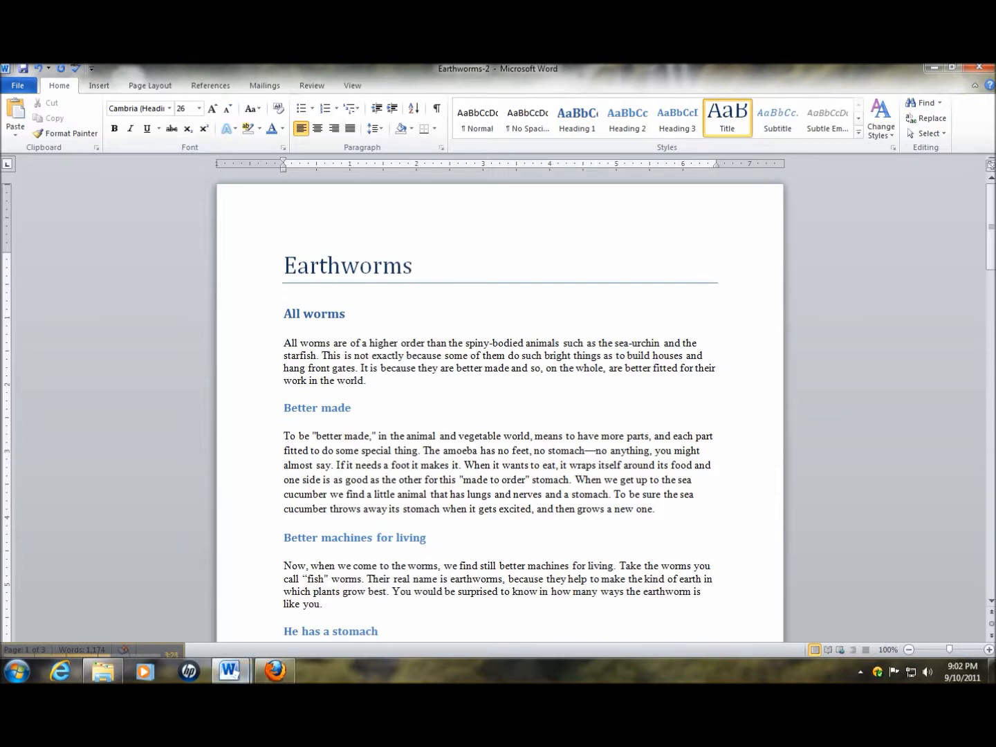
{"action": "mouse_move", "coordinate": [228, 671]}
{"action": "left_click", "coordinate": [290, 599]}
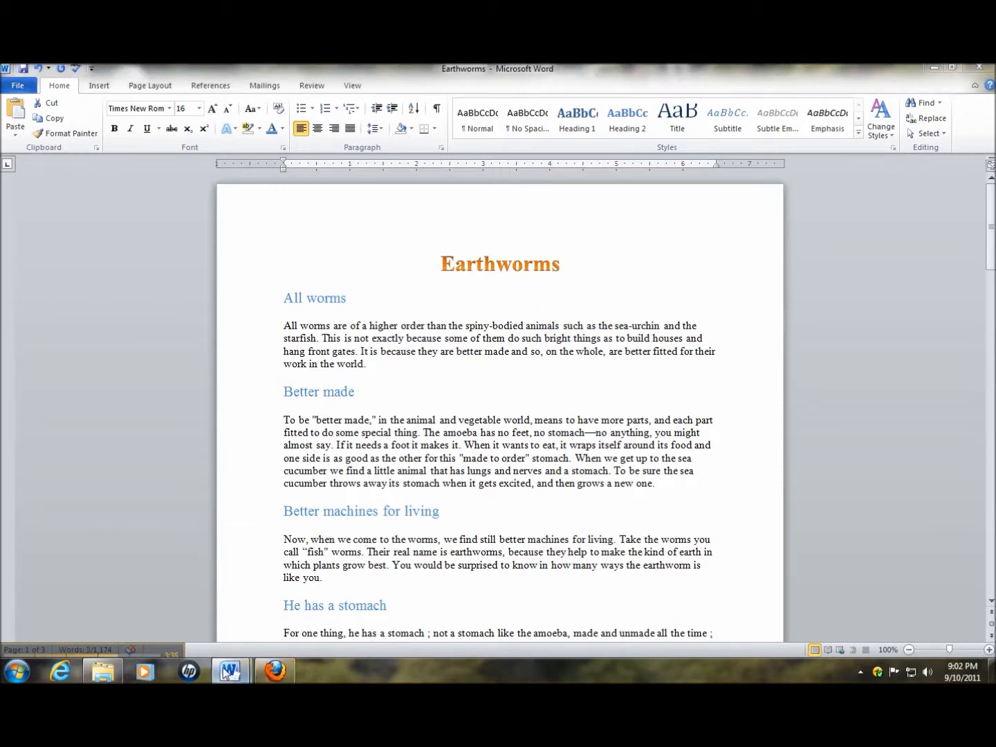
{"action": "mouse_move", "coordinate": [236, 666]}
{"action": "left_click", "coordinate": [211, 576]}
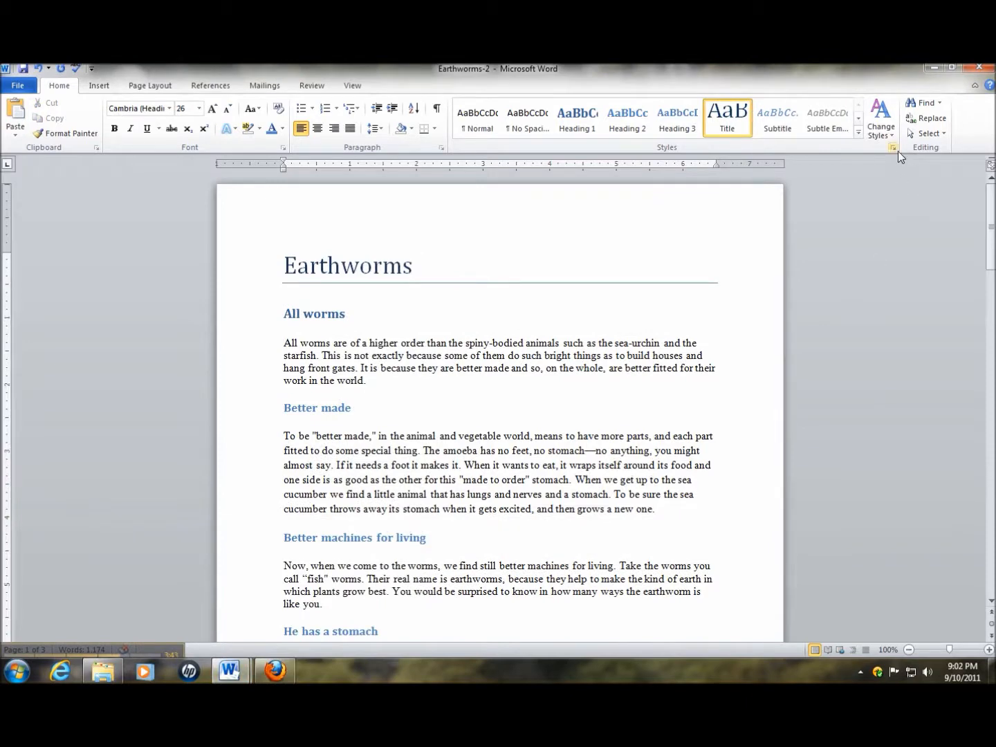
Apply the Fancy style set to the Earthworms-2 document
{"action": "left_click", "coordinate": [880, 116]}
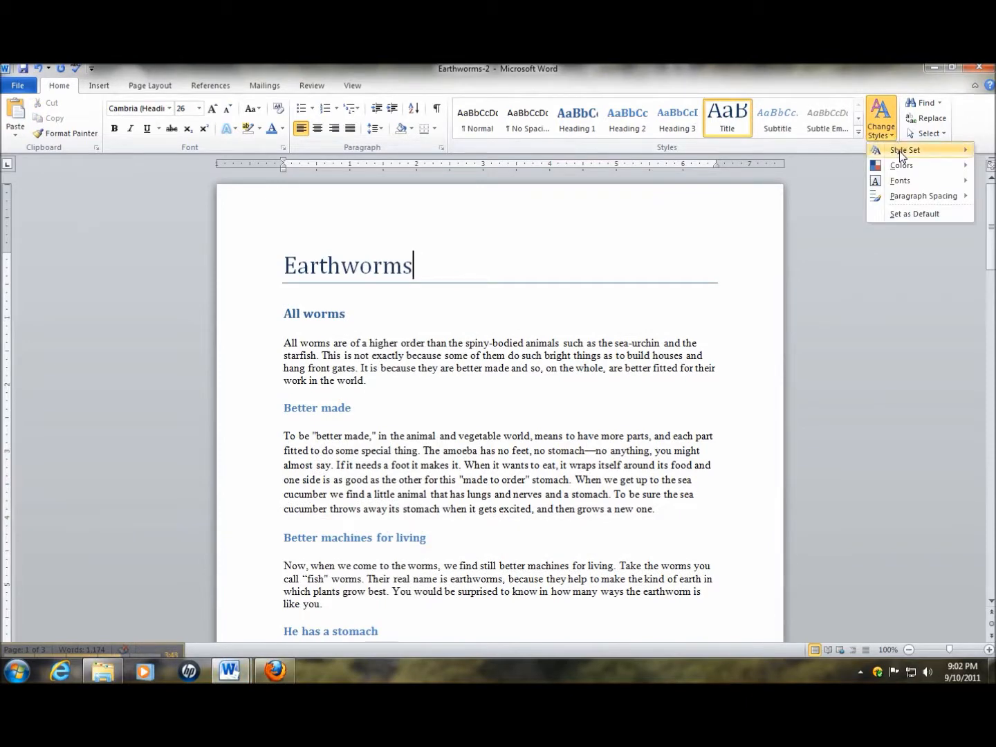
{"action": "mouse_move", "coordinate": [900, 154]}
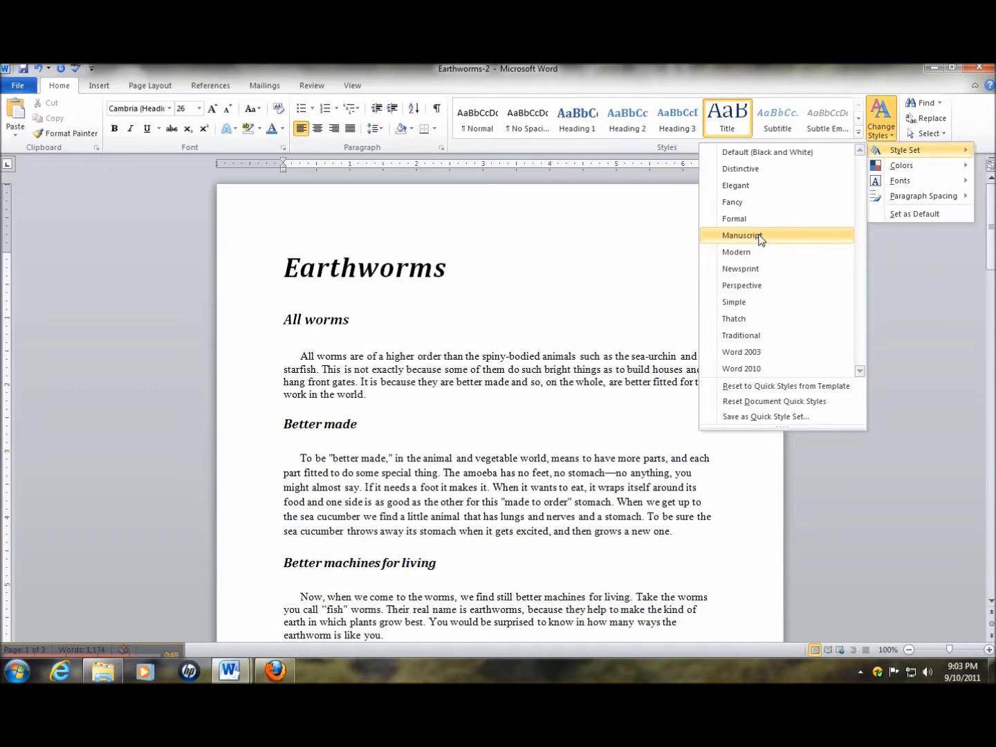
{"action": "left_click", "coordinate": [732, 202]}
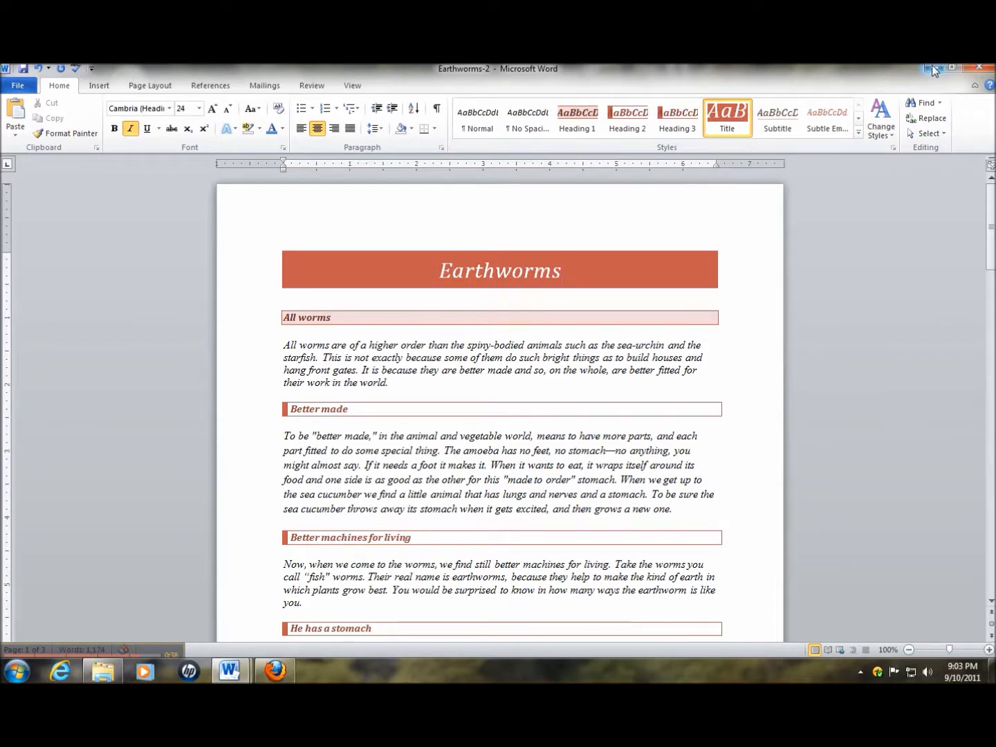
{"action": "scroll", "coordinate": [41, 546], "scroll_direction": "down", "scroll_amount": 1}
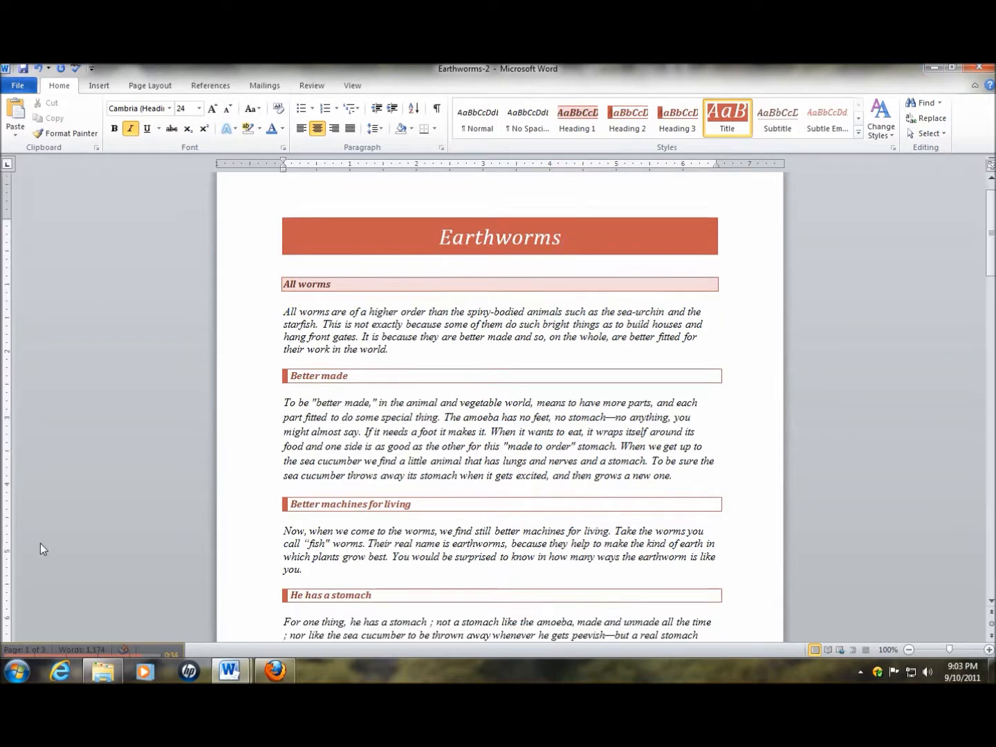
Switch to the Earthworms document and apply the Fancy style set to it
{"action": "left_click", "coordinate": [89, 656]}
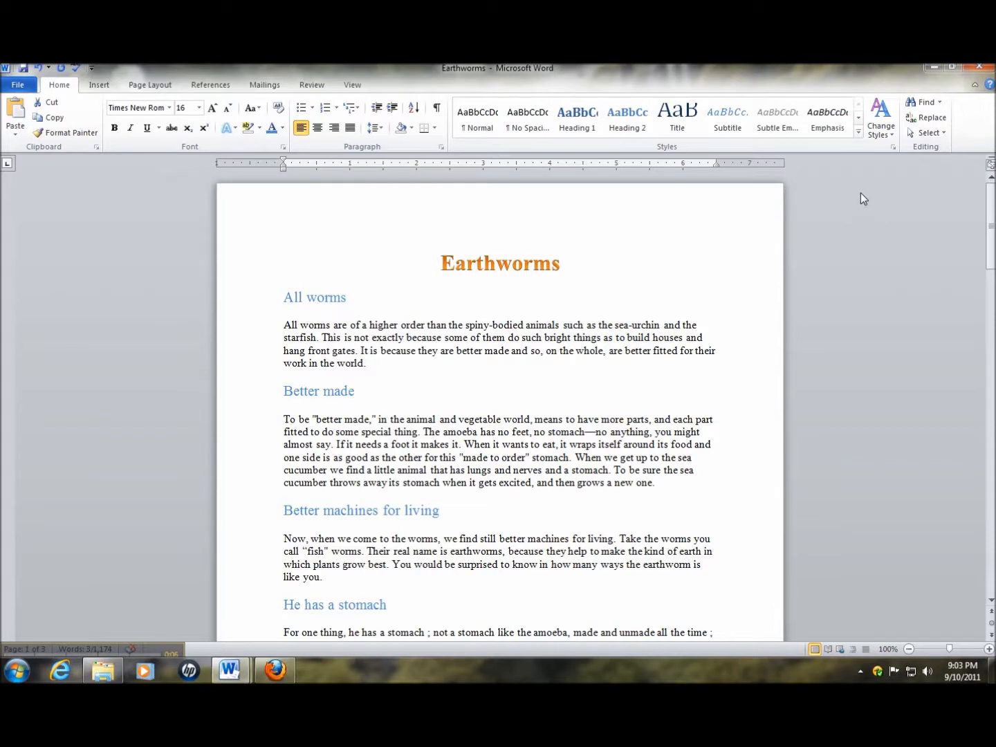
{"action": "left_click", "coordinate": [896, 140]}
{"action": "mouse_move", "coordinate": [882, 152]}
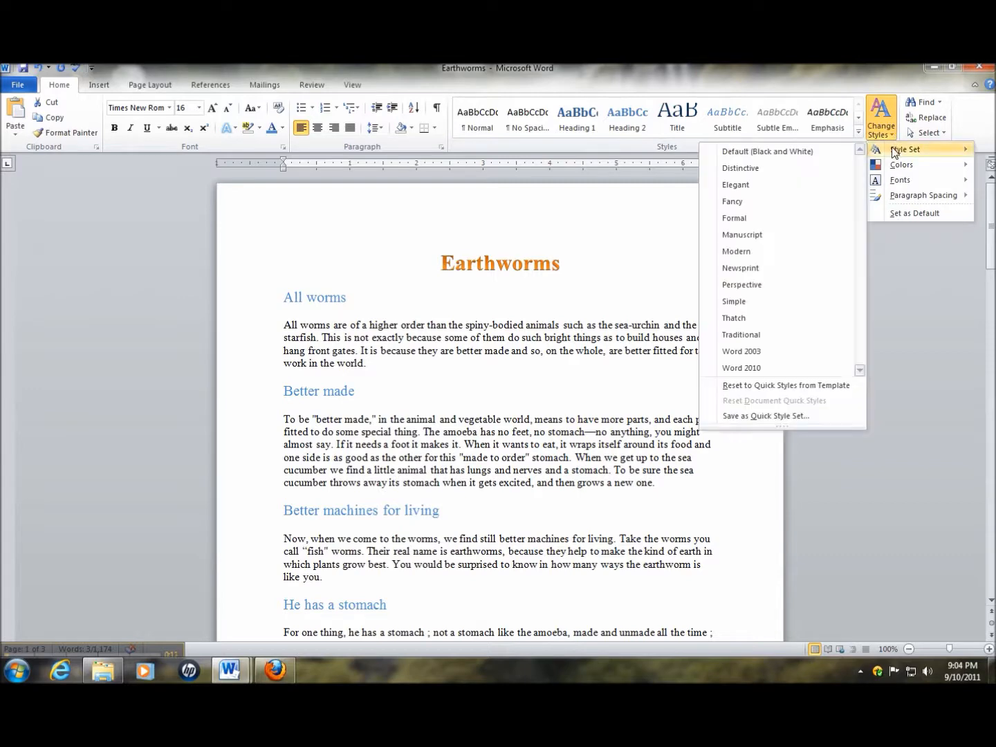
{"action": "left_click", "coordinate": [743, 202]}
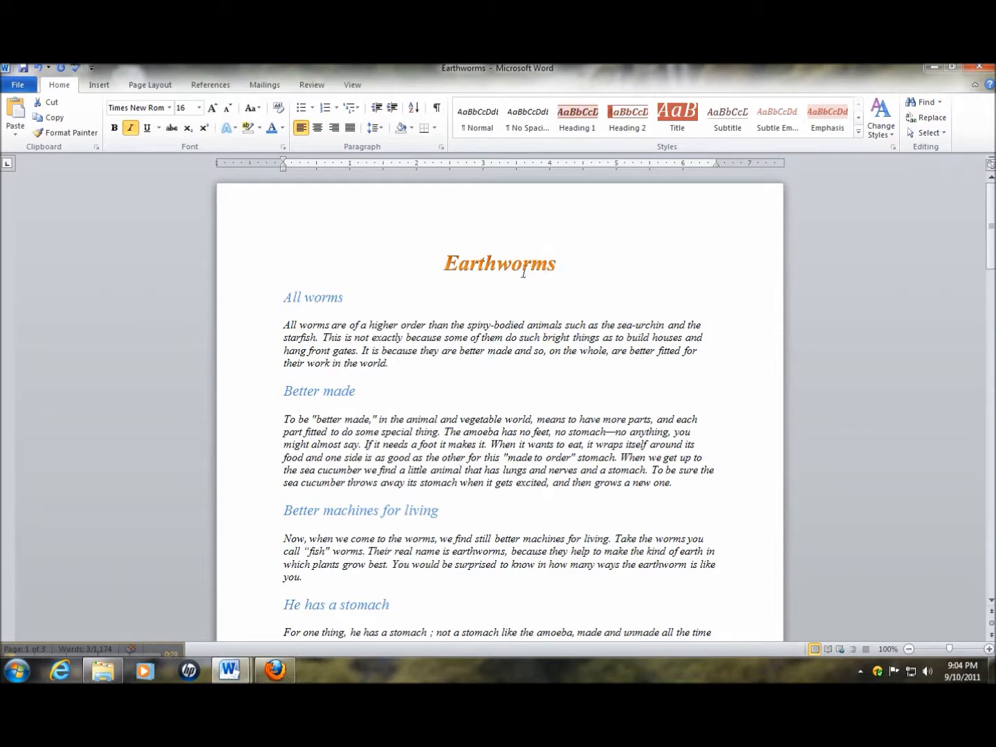
Review the Earthworms document's formatting and preview other style sets such as Perspective on it
{"action": "scroll", "coordinate": [374, 460], "scroll_direction": "down", "scroll_amount": 8}
{"action": "scroll", "coordinate": [374, 456], "scroll_direction": "up", "scroll_amount": 8}
{"action": "left_click", "coordinate": [881, 130]}
{"action": "mouse_move", "coordinate": [898, 150]}
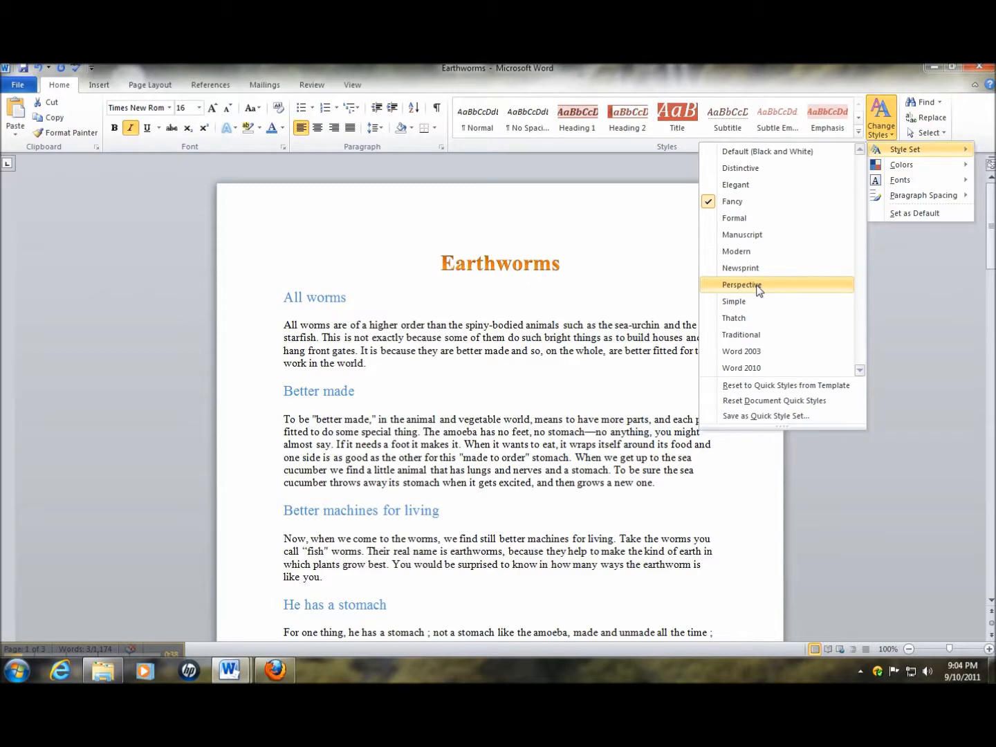
{"action": "left_click", "coordinate": [338, 663]}
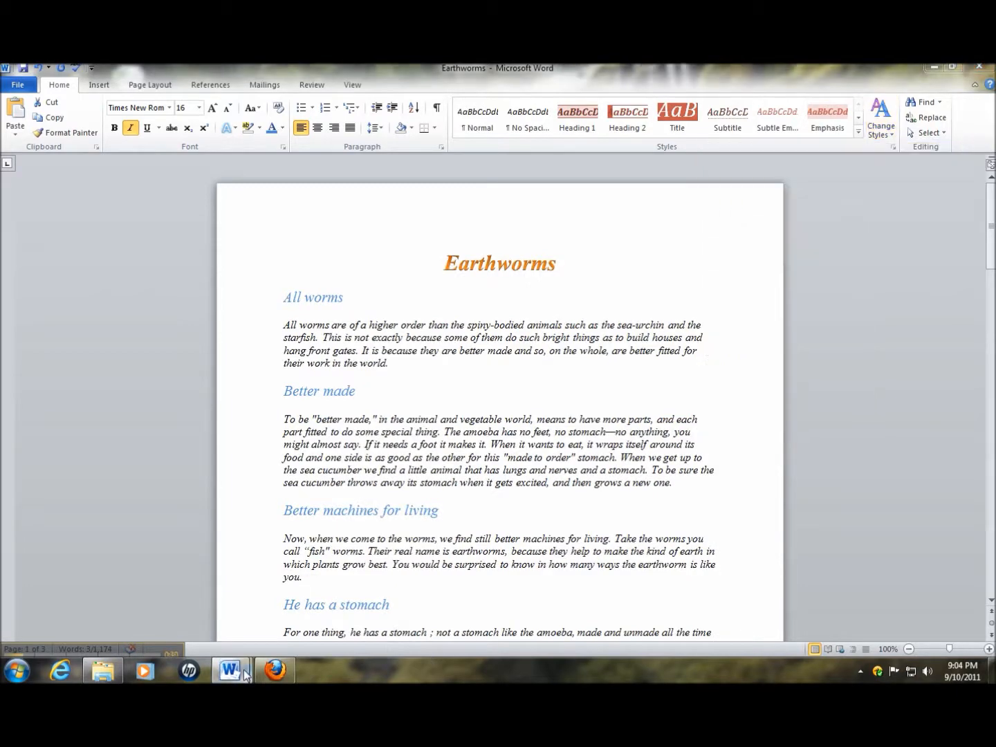
In Earthworms-2, insert several blank lines between the title and "All worms", and place the cursor on the first blank line
{"action": "mouse_move", "coordinate": [230, 669]}
{"action": "left_click", "coordinate": [181, 622]}
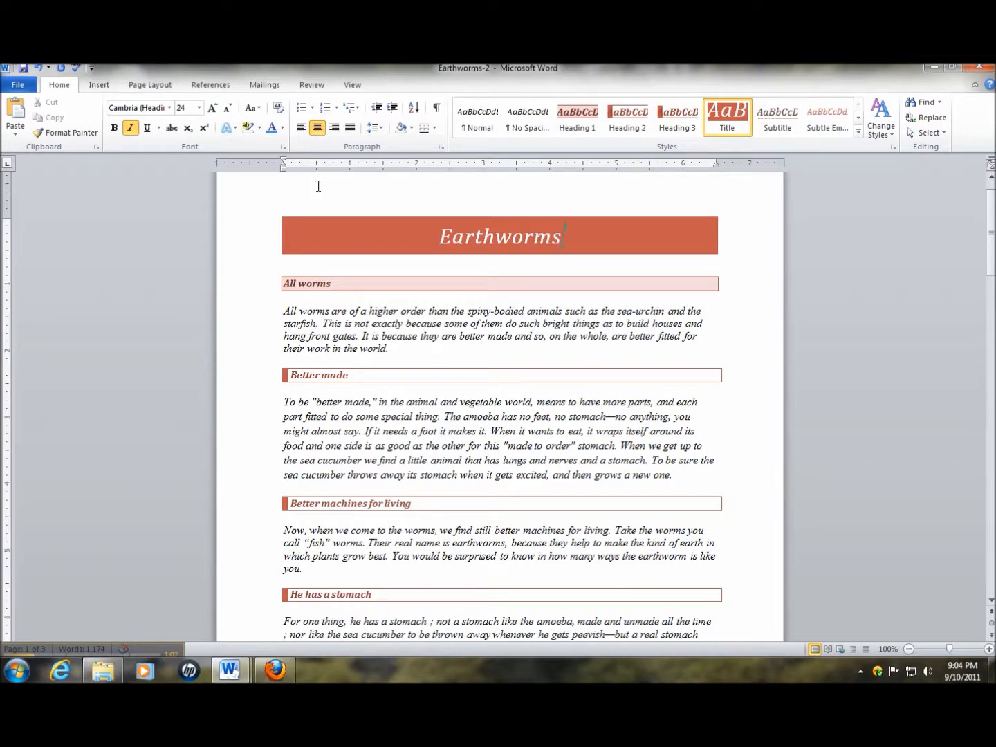
{"action": "left_click", "coordinate": [209, 85]}
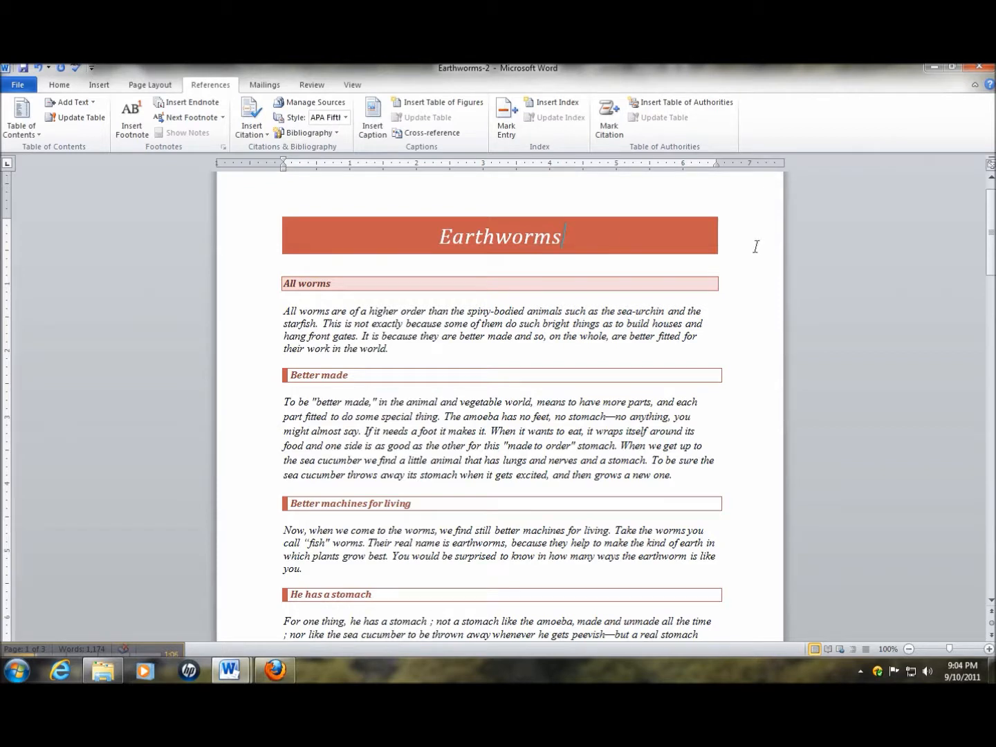
{"action": "key", "text": "Return"}
{"action": "key", "text": "Return"}
{"action": "key", "text": "Return"}
{"action": "key", "text": "Return"}
{"action": "key", "text": "Return"}
{"action": "key", "text": "Return"}
{"action": "key", "text": "Return"}
{"action": "key", "text": "Return"}
{"action": "key", "text": "Return"}
{"action": "key", "text": "Return"}
{"action": "key", "text": "Return"}
{"action": "key", "text": "Return"}
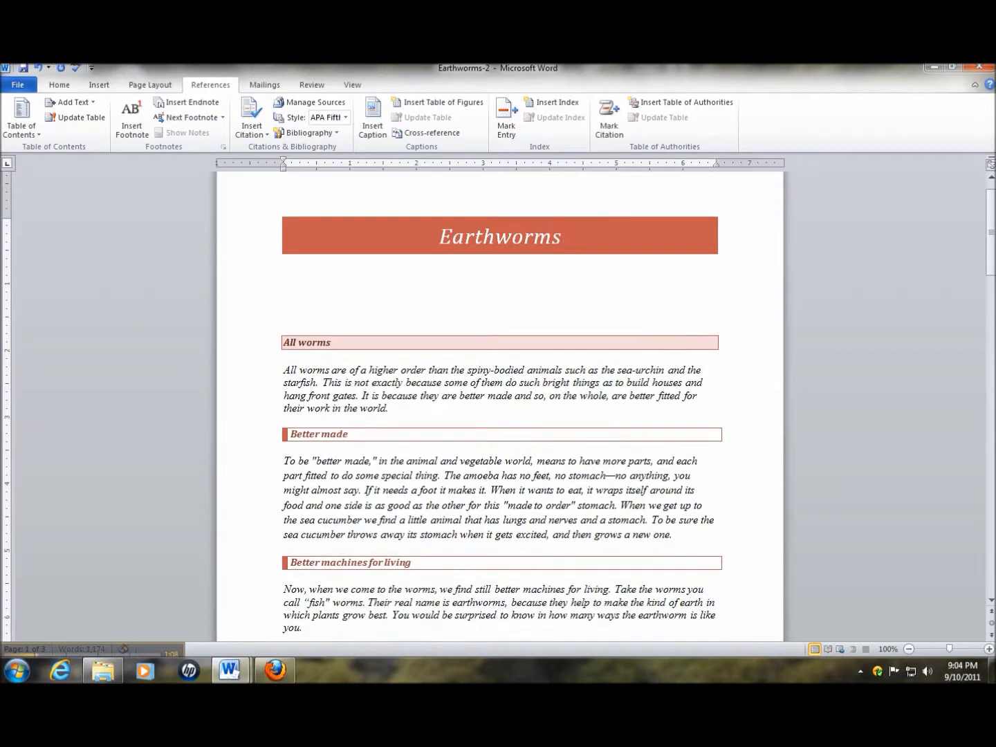
{"action": "key", "text": "Return"}
{"action": "key", "text": "Return"}
{"action": "key", "text": "Return"}
{"action": "key", "text": "Return"}
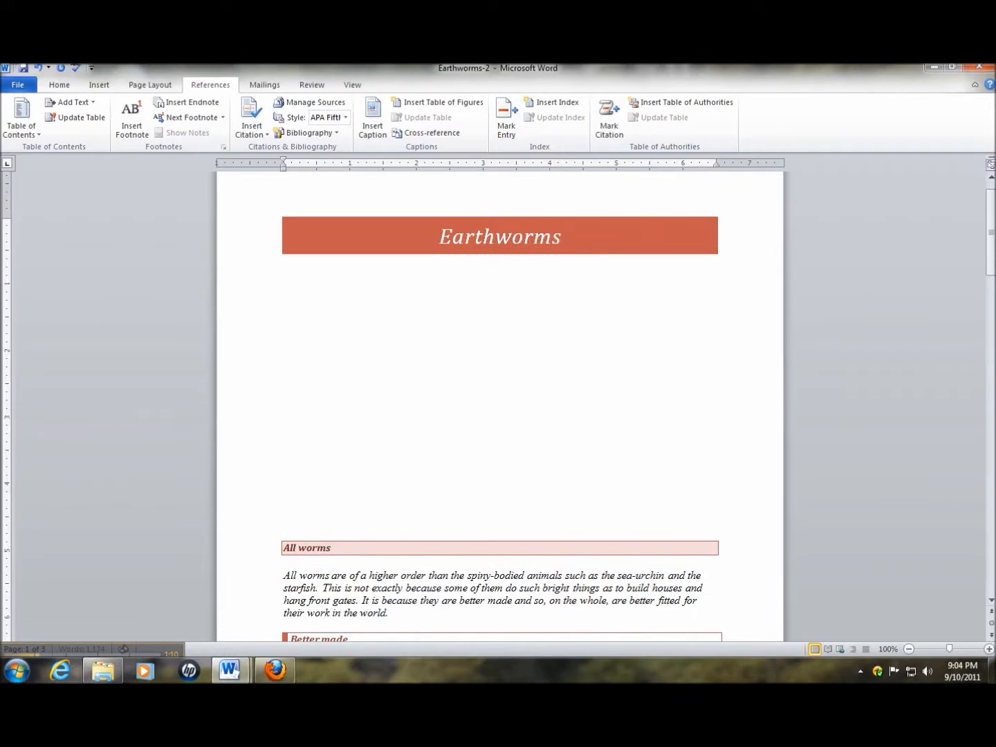
{"action": "key", "text": "Up"}
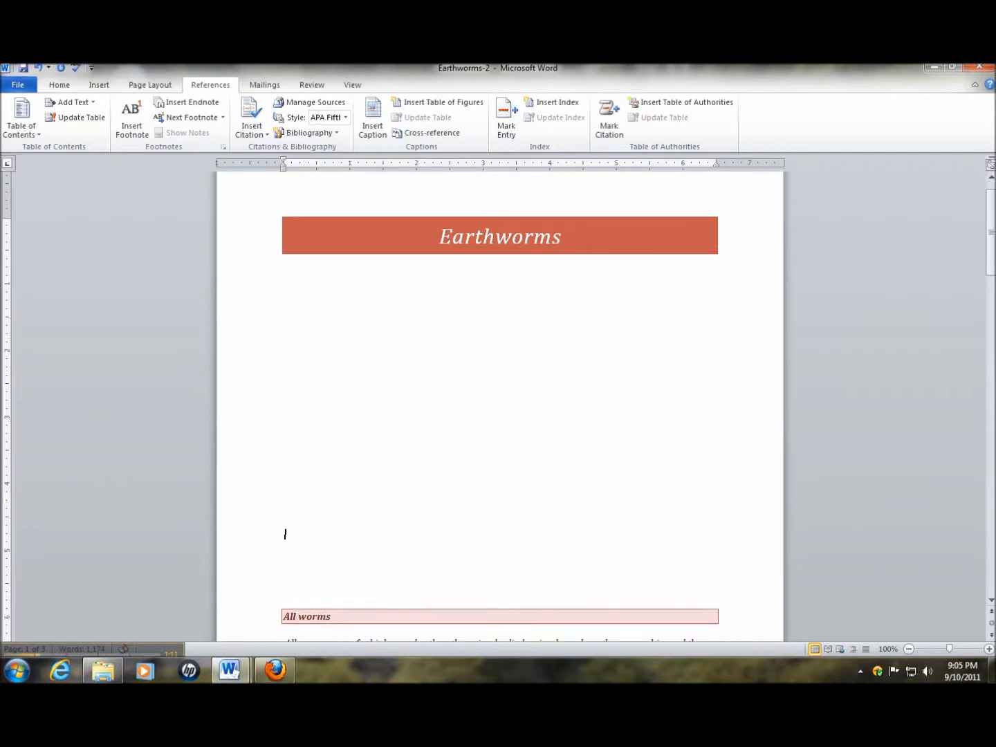
{"action": "key", "text": "Up"}
Insert the built-in Automatic Table 1 table of contents below the "Earthworms" title
{"action": "left_click", "coordinate": [38, 134]}
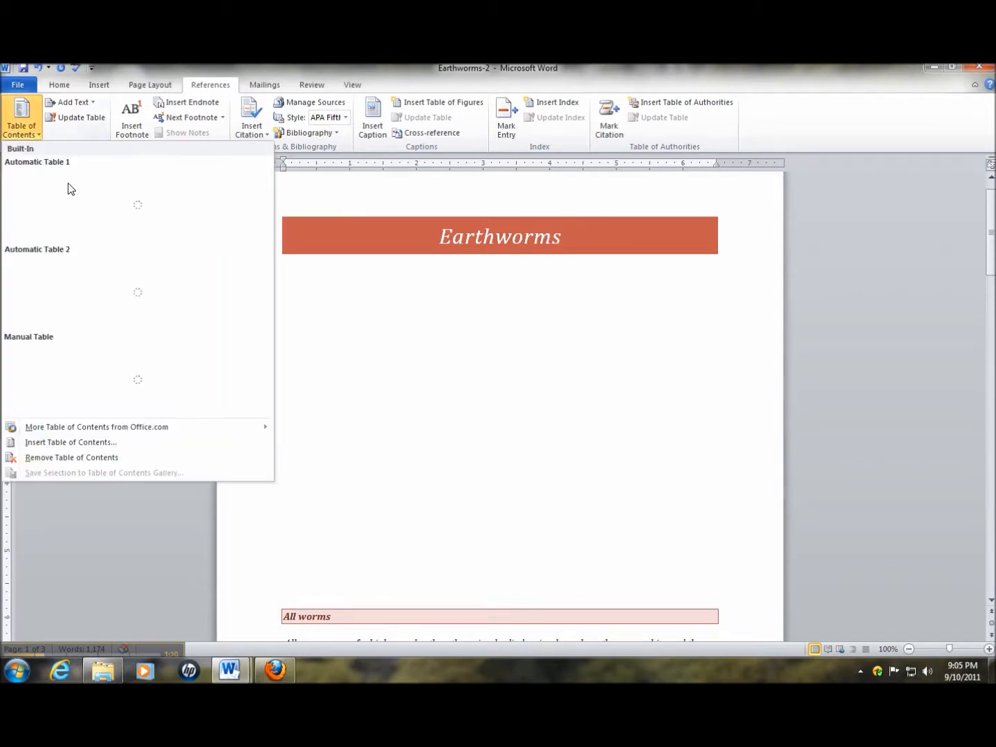
{"action": "left_click", "coordinate": [51, 209]}
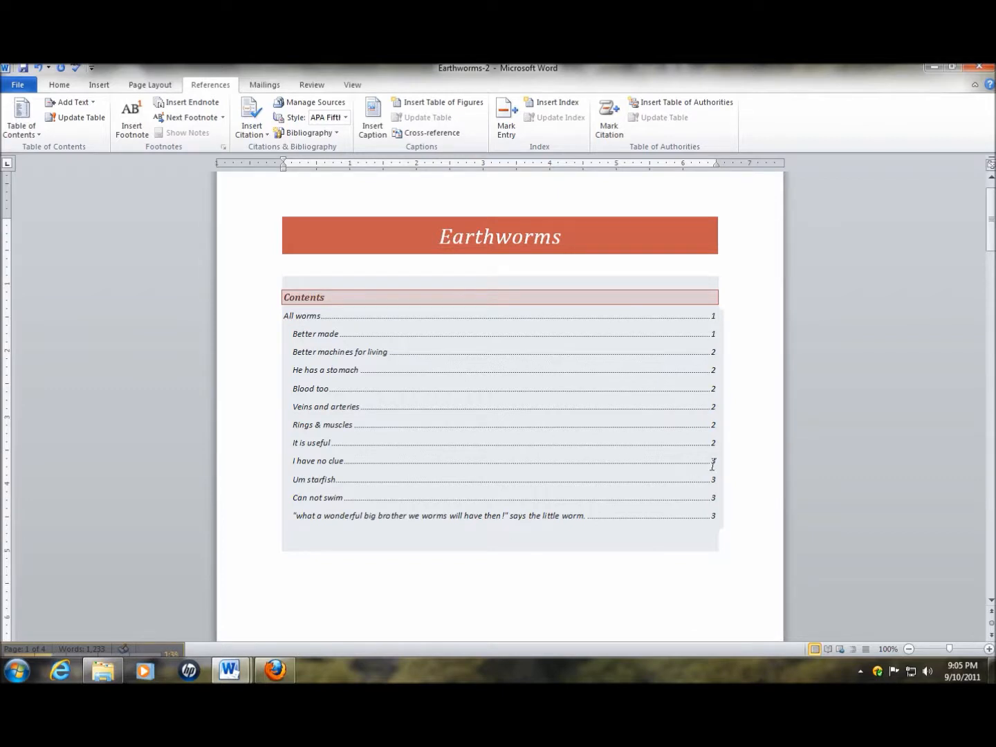
Insert several blank lines after the "Blood too" paragraph to push the "Veins and arteries" heading onto the next page
{"action": "scroll", "coordinate": [325, 547], "scroll_direction": "down", "scroll_amount": 3}
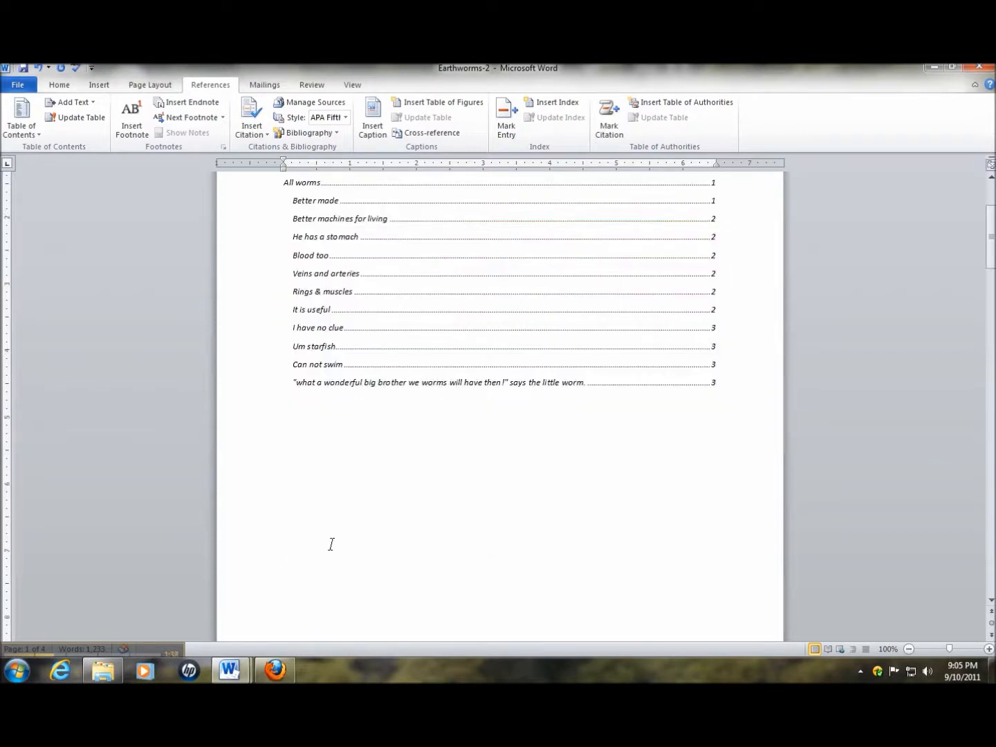
{"action": "scroll", "coordinate": [332, 545], "scroll_direction": "down", "scroll_amount": 10}
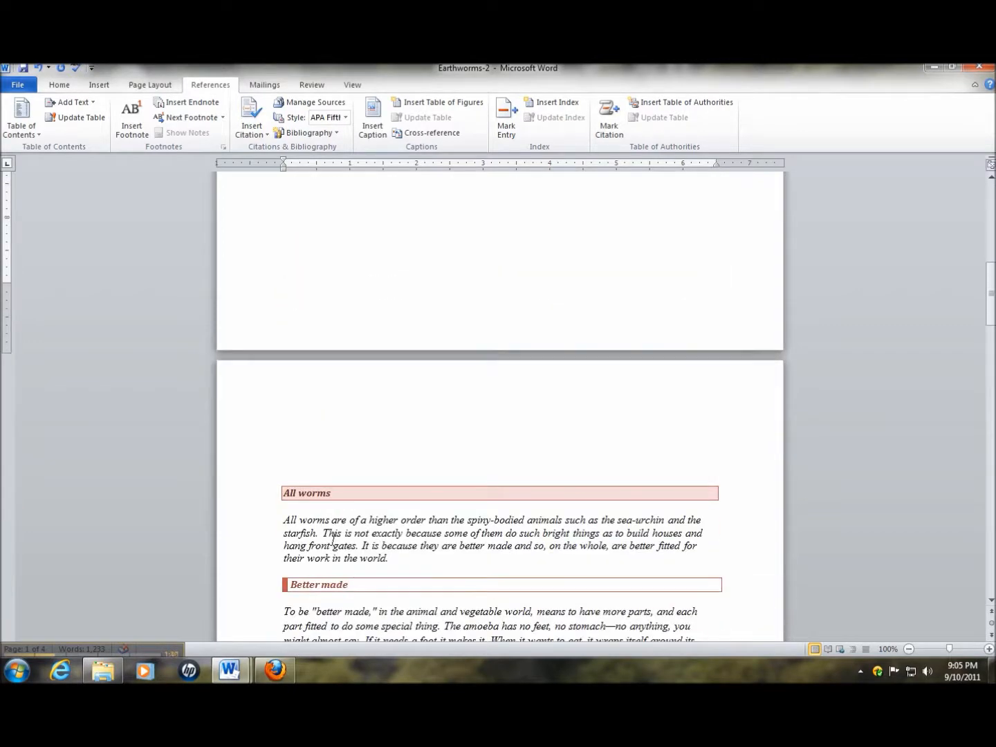
{"action": "scroll", "coordinate": [333, 539], "scroll_direction": "down", "scroll_amount": 10}
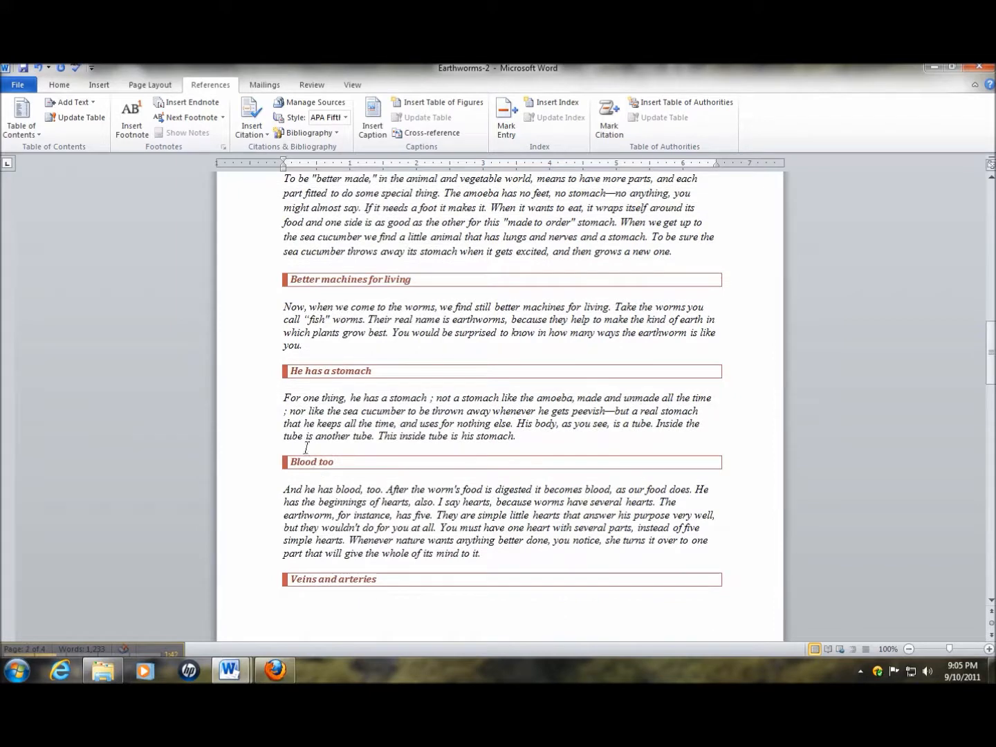
{"action": "left_click", "coordinate": [491, 556]}
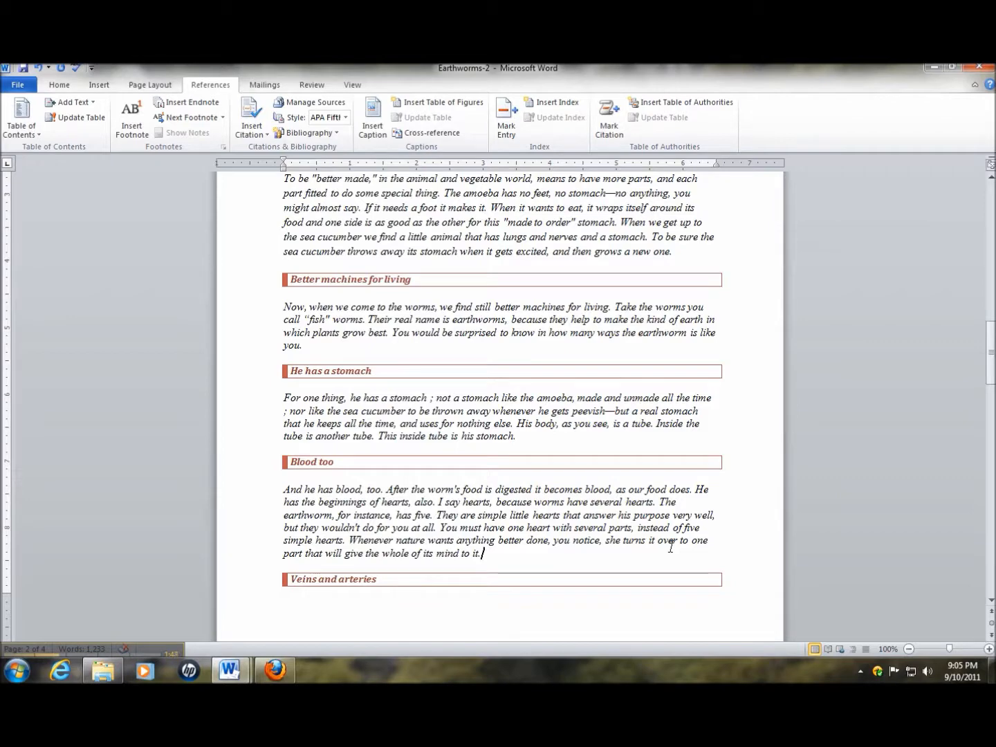
{"action": "key", "text": "Return"}
{"action": "key", "text": "Return"}
{"action": "key", "text": "Return"}
{"action": "key", "text": "Return"}
{"action": "key", "text": "Return"}
{"action": "key", "text": "Return"}
{"action": "key", "text": "Return"}
{"action": "key", "text": "Return"}
{"action": "key", "text": "Return"}
{"action": "key", "text": "Return"}
{"action": "key", "text": "Return"}
{"action": "key", "text": "Return"}
{"action": "key", "text": "Return"}
{"action": "key", "text": "Return"}
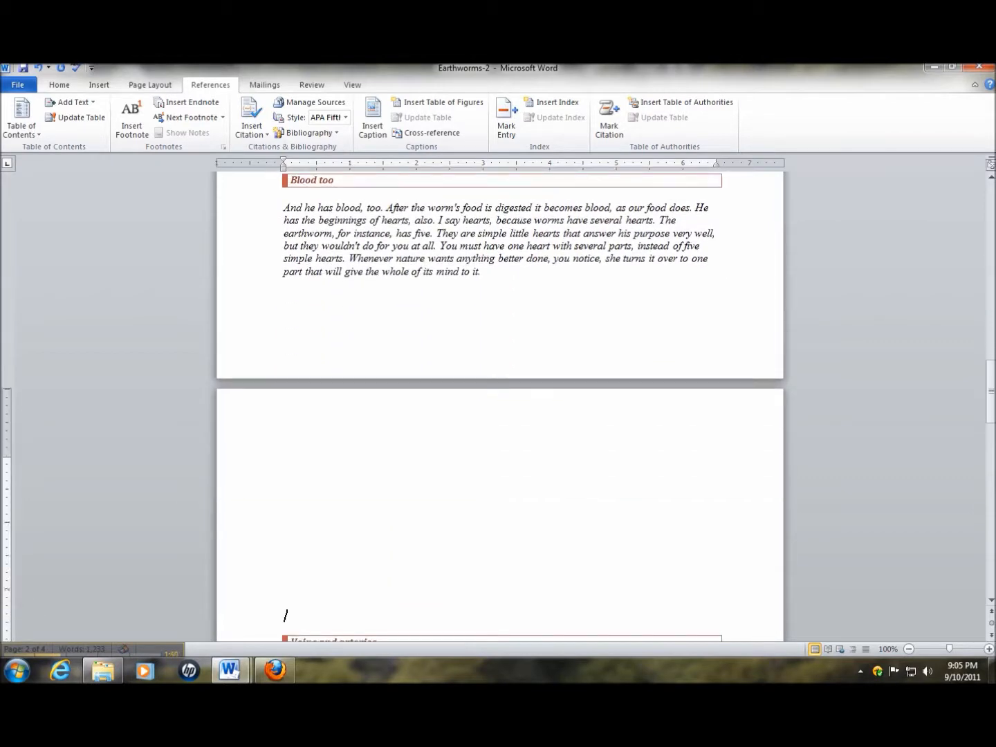
{"action": "scroll", "coordinate": [678, 524], "scroll_direction": "down", "scroll_amount": 1}
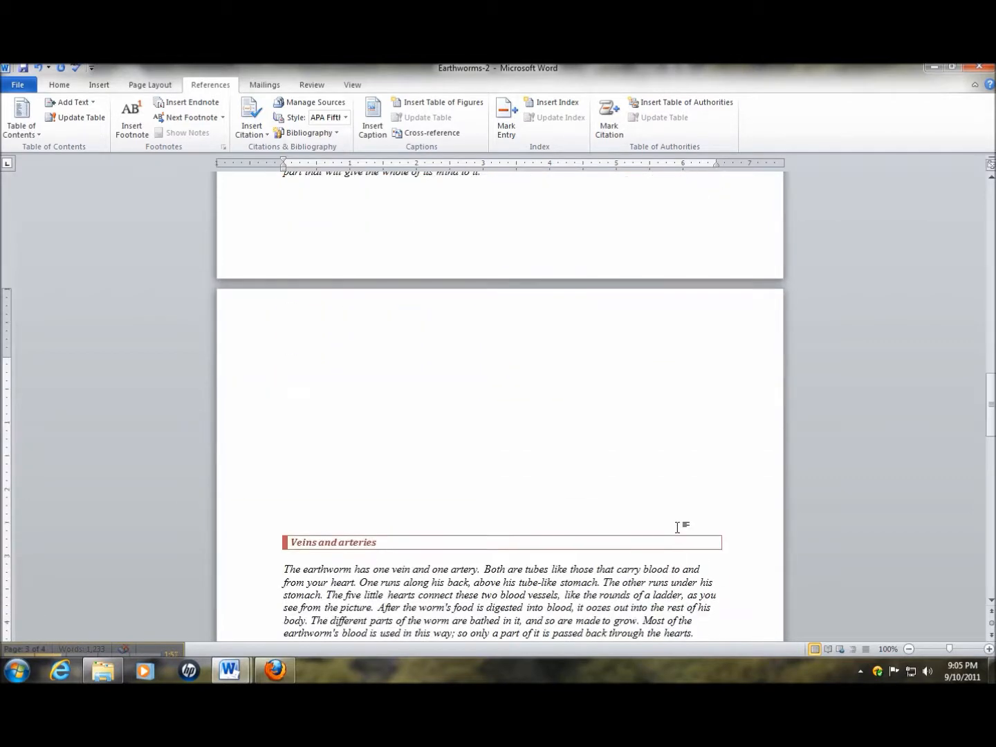
Update the entire table of contents to match the shifted headings
{"action": "left_click_drag", "start_coordinate": [992, 408], "coordinate": [990, 219]}
{"action": "scroll", "coordinate": [878, 483], "scroll_direction": "down", "scroll_amount": 3}
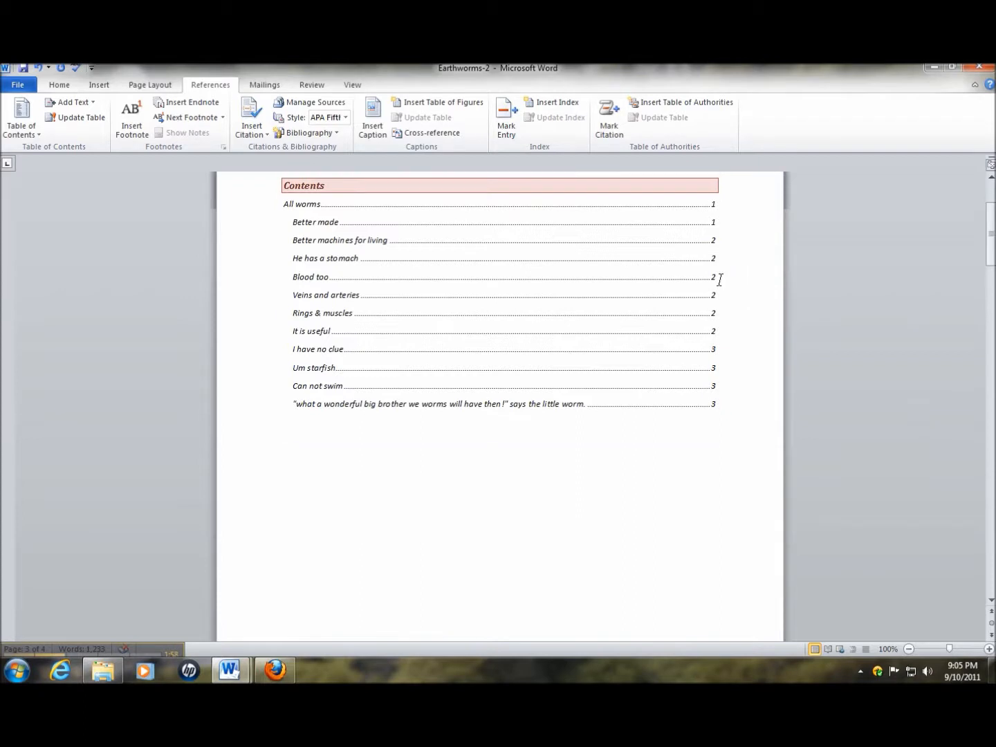
{"action": "scroll", "coordinate": [627, 325], "scroll_direction": "up", "scroll_amount": 3}
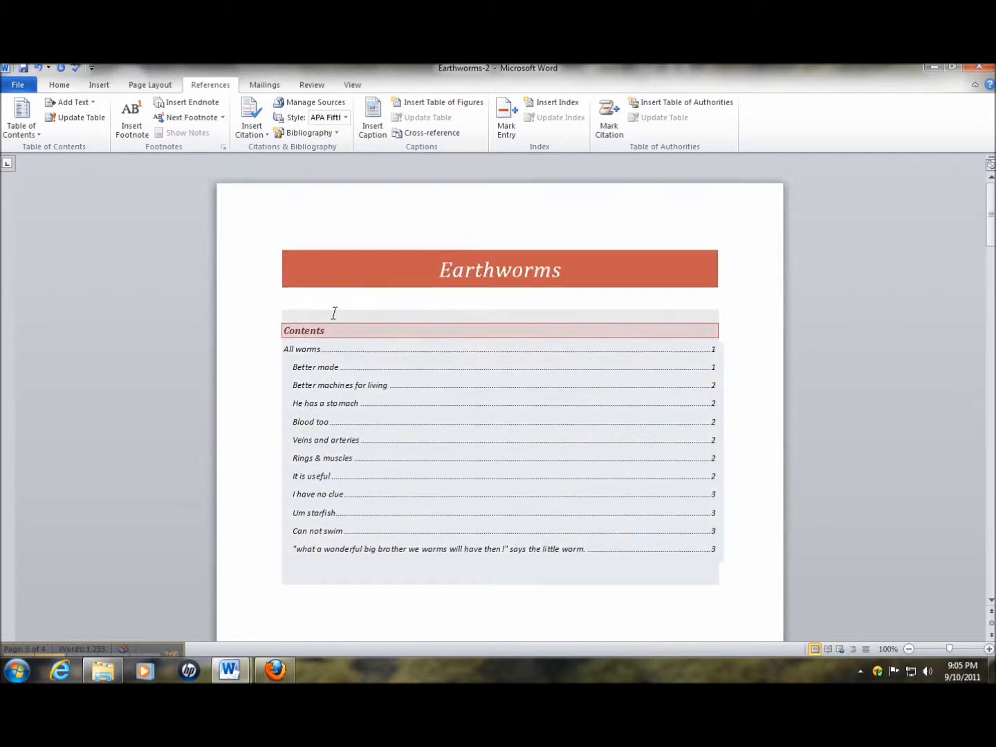
{"action": "left_click", "coordinate": [338, 324]}
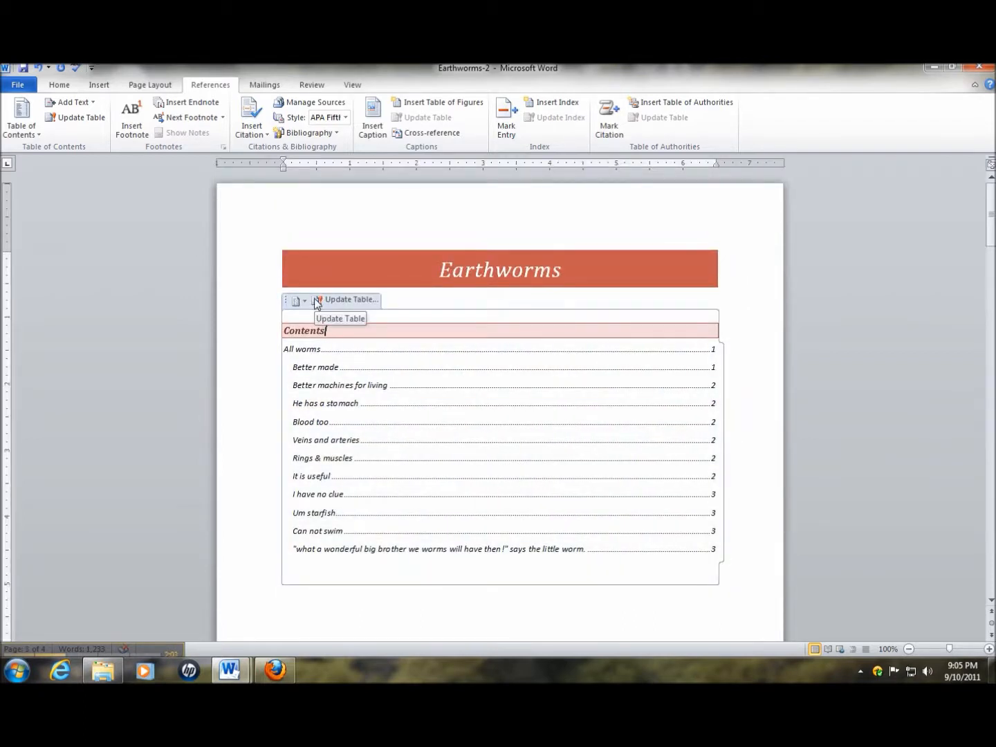
{"action": "left_click", "coordinate": [315, 302]}
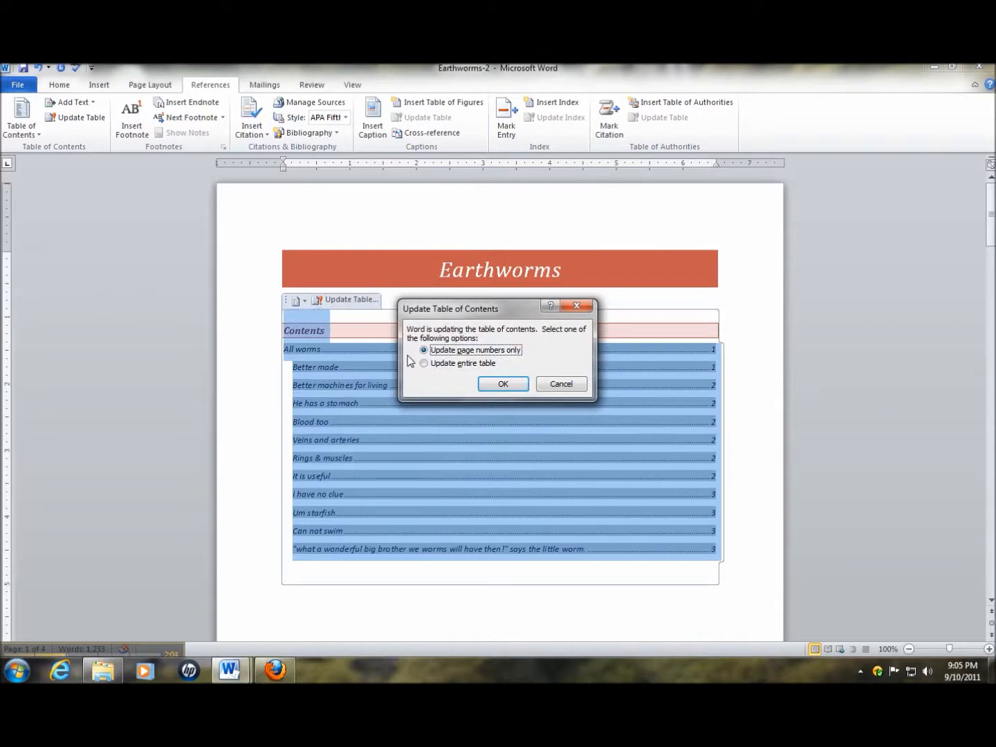
{"action": "left_click", "coordinate": [424, 364]}
{"action": "left_click", "coordinate": [506, 385]}
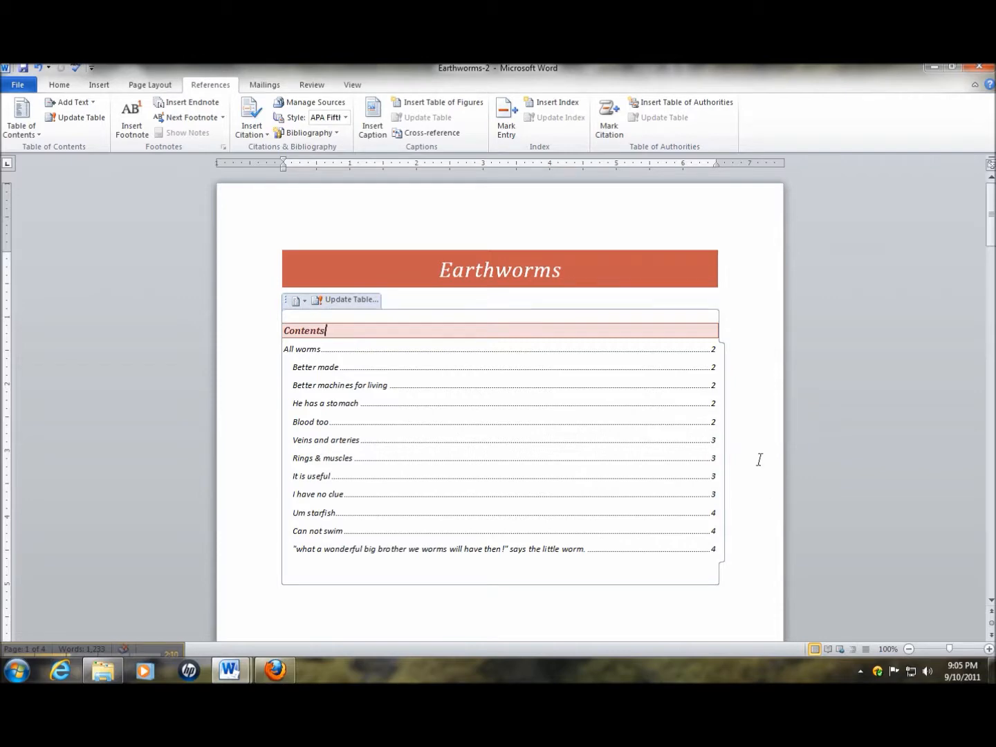
Delete the blank lines before "Veins and arteries" and undo the deletion that merges the heading into the "Blood too" paragraph
{"action": "scroll", "coordinate": [813, 531], "scroll_direction": "down", "scroll_amount": 3}
{"action": "scroll", "coordinate": [810, 526], "scroll_direction": "down", "scroll_amount": 18}
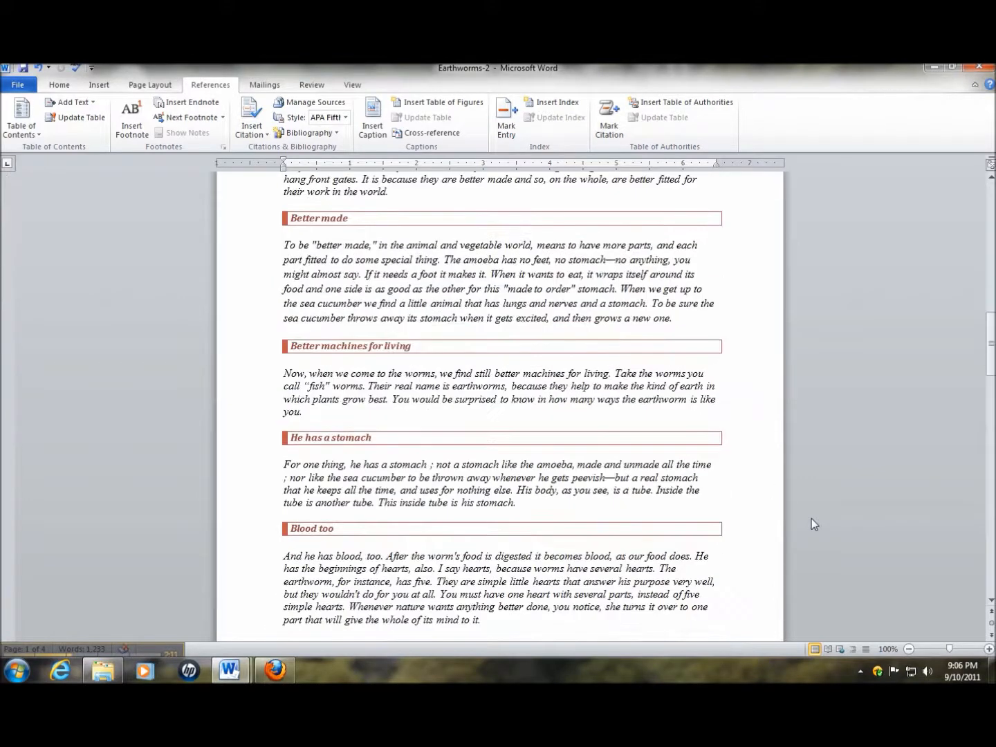
{"action": "scroll", "coordinate": [813, 520], "scroll_direction": "down", "scroll_amount": 3}
{"action": "scroll", "coordinate": [812, 518], "scroll_direction": "up", "scroll_amount": 6}
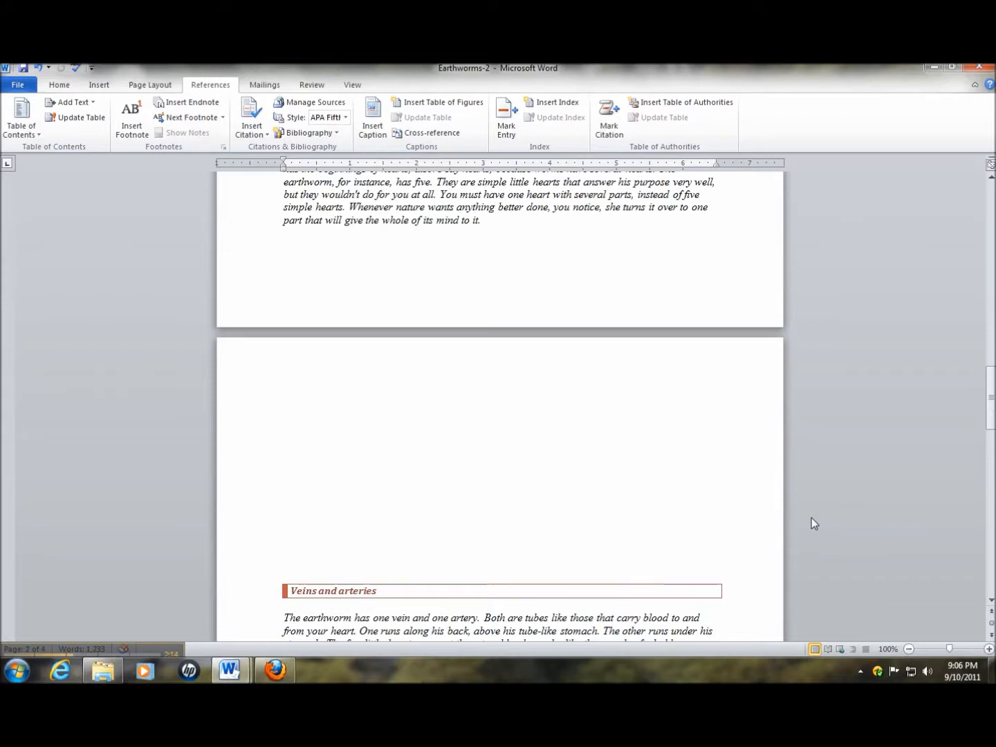
{"action": "left_click", "coordinate": [496, 391]}
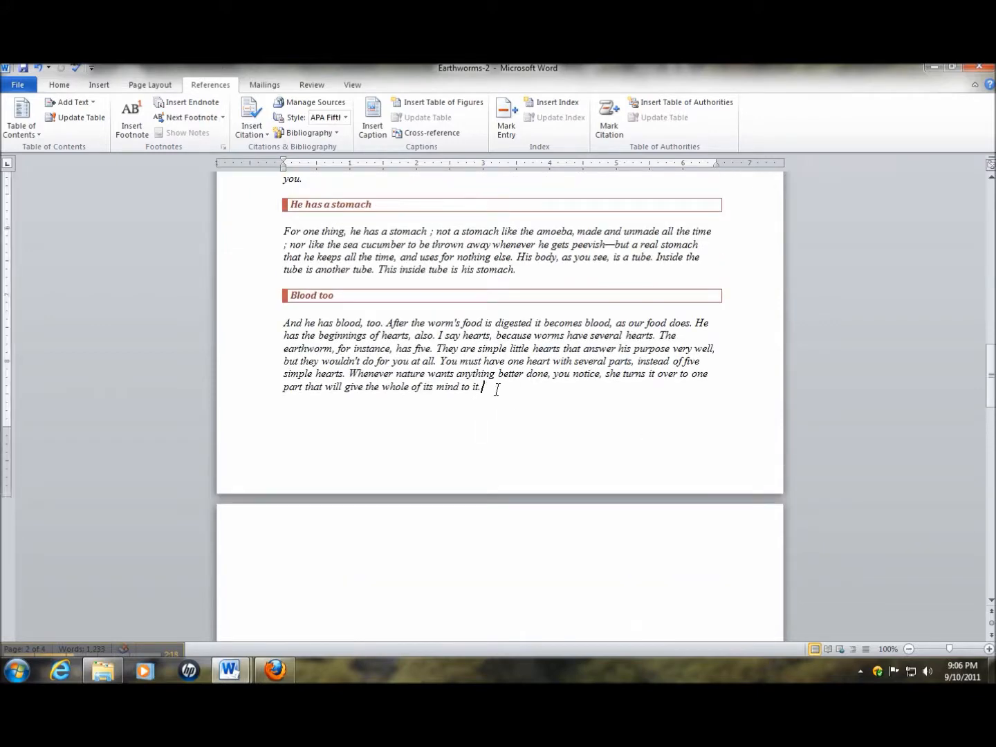
{"action": "key", "text": "Delete"}
{"action": "key", "text": "Delete"}
{"action": "key", "text": "Delete"}
{"action": "key", "text": "Delete"}
{"action": "key", "text": "Delete"}
{"action": "key", "text": "Delete"}
{"action": "key", "text": "Delete"}
{"action": "key", "text": "Delete"}
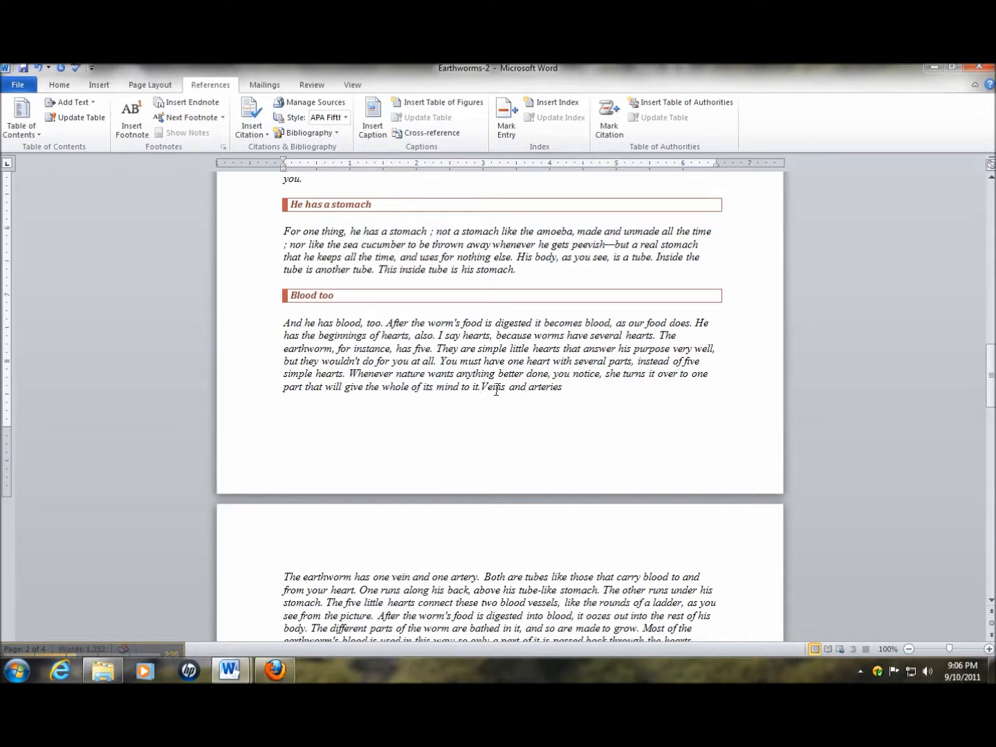
{"action": "key", "text": "Return"}
{"action": "key", "text": "ctrl+z"}
{"action": "key", "text": "ctrl+z"}
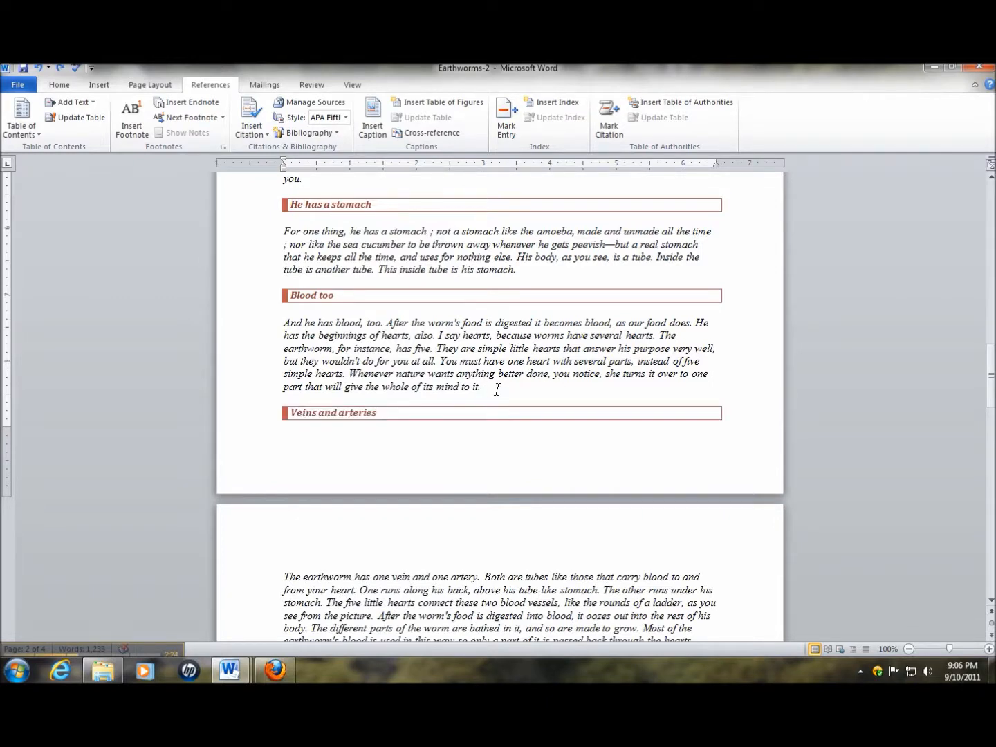
{"action": "scroll", "coordinate": [497, 389], "scroll_direction": "up", "scroll_amount": 3}
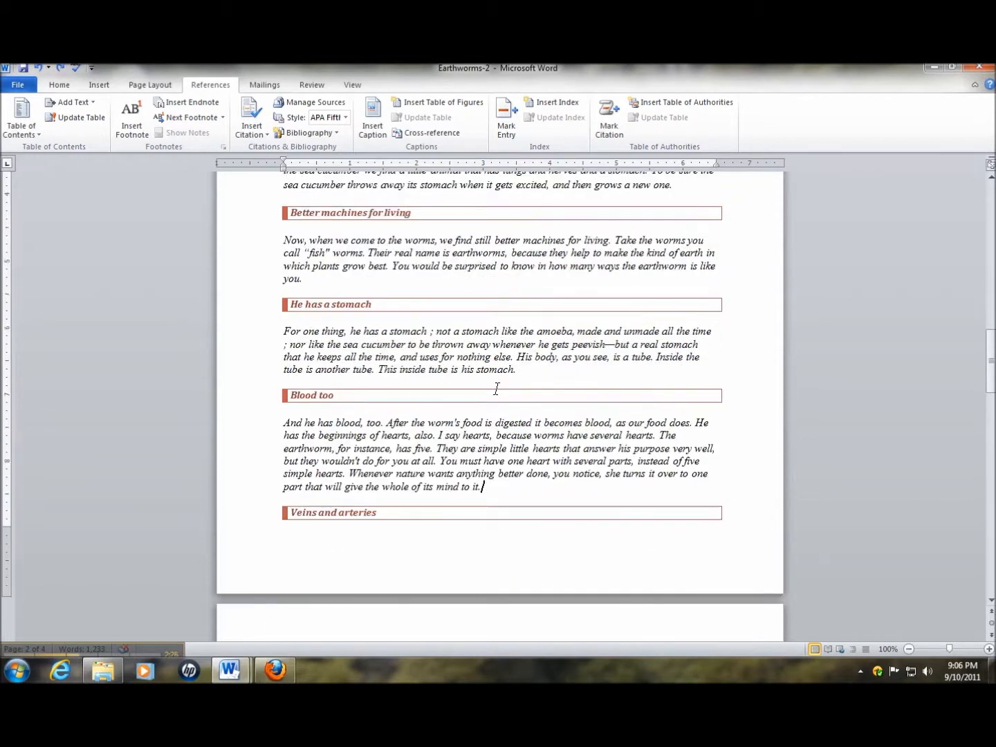
{"action": "scroll", "coordinate": [508, 443], "scroll_direction": "down", "scroll_amount": 2}
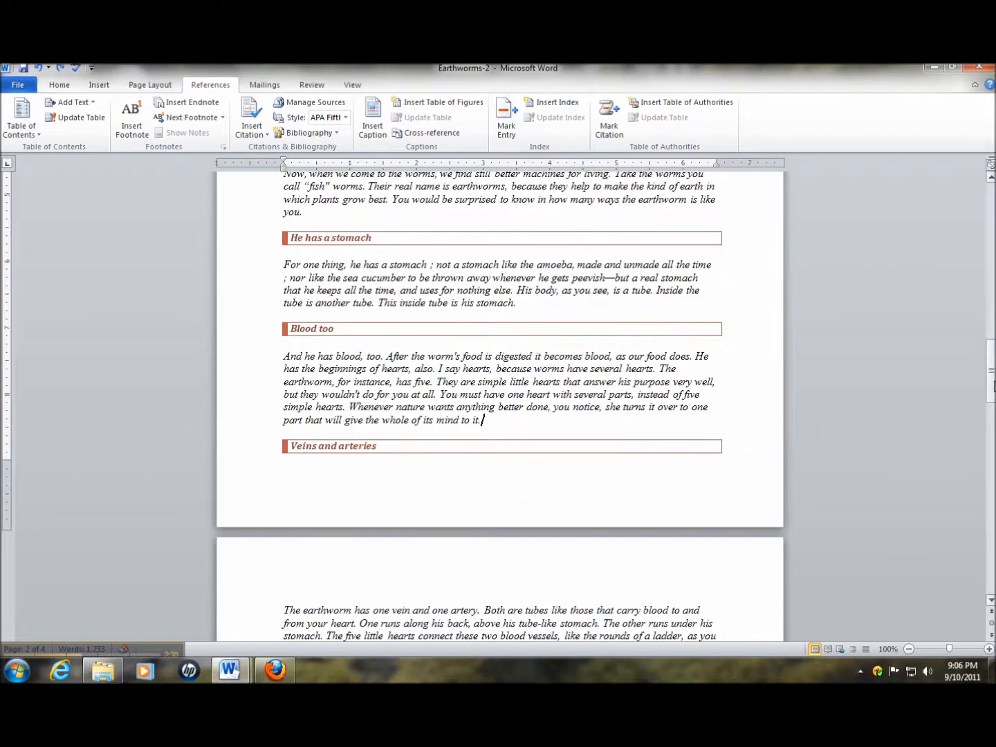
Refresh the entire table of contents after the removal of the blank lines
{"action": "key", "text": "ctrl+Home"}
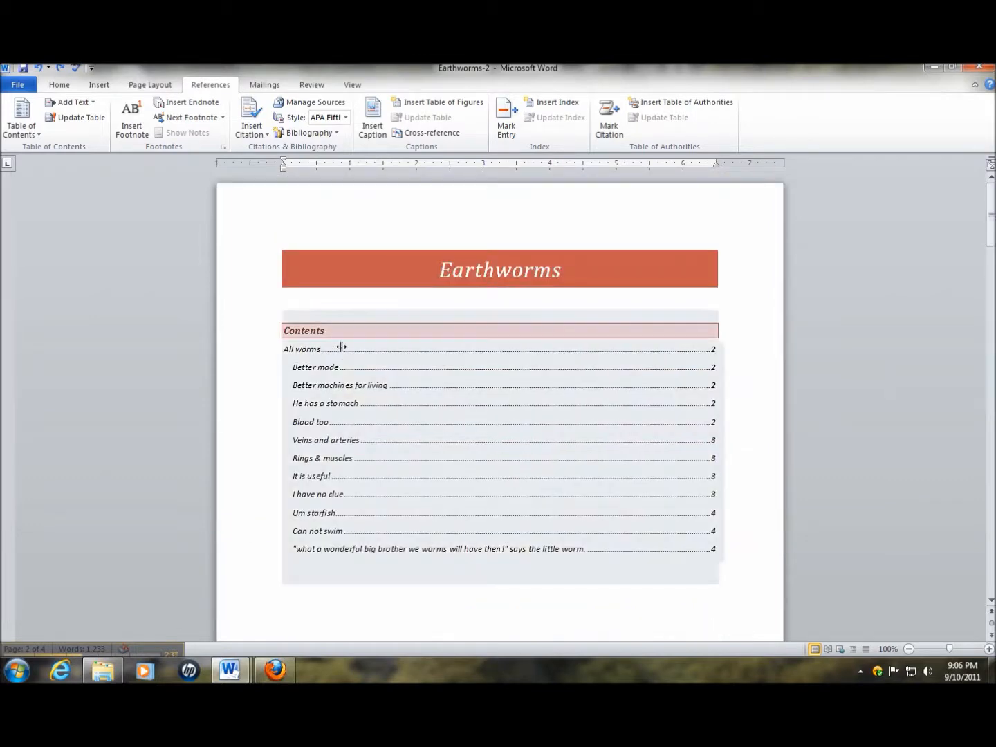
{"action": "left_click", "coordinate": [341, 347]}
{"action": "left_click", "coordinate": [331, 300]}
{"action": "left_click", "coordinate": [438, 364]}
{"action": "left_click", "coordinate": [497, 383]}
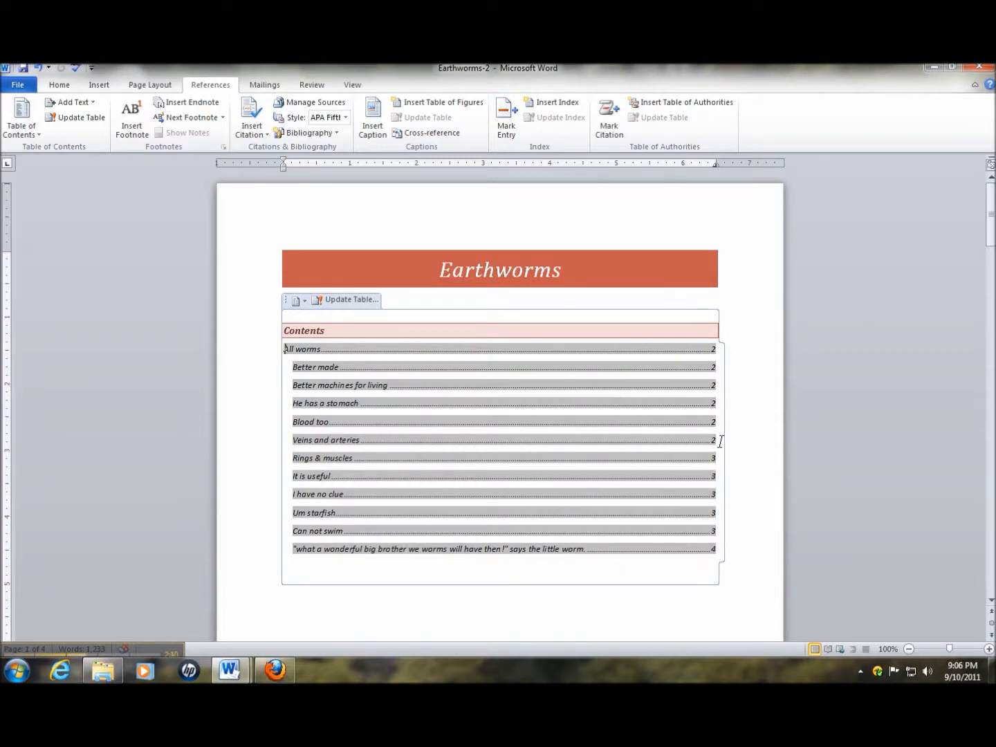
Insert a page break after the "Blood too" paragraph, before the "Veins and arteries" heading
{"action": "scroll", "coordinate": [377, 637], "scroll_direction": "down", "scroll_amount": 20}
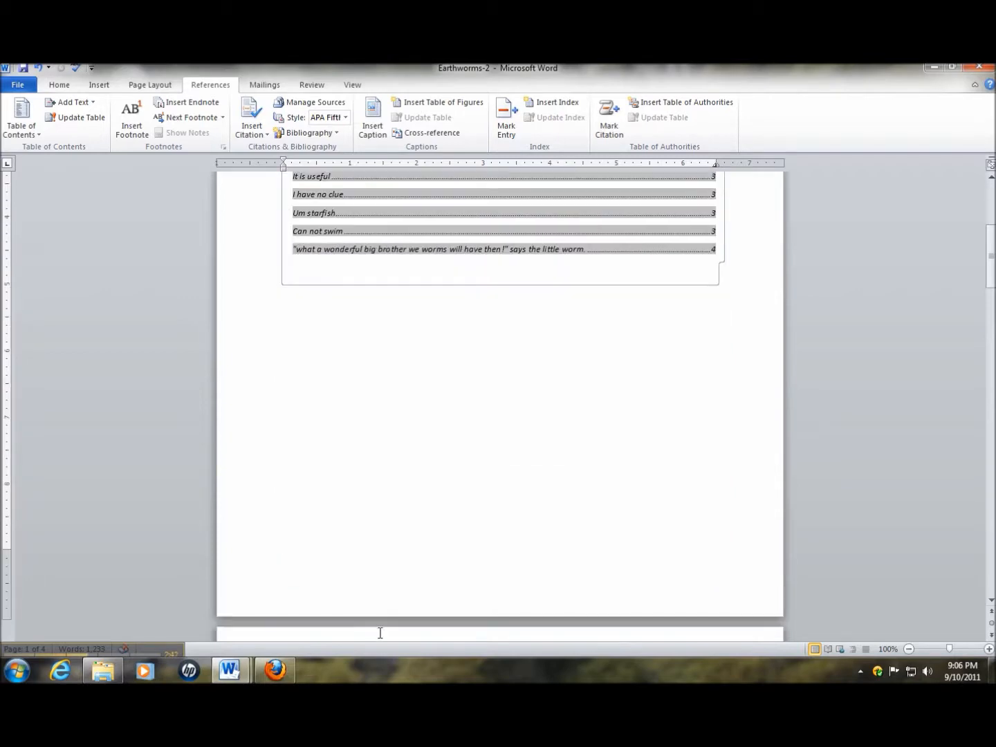
{"action": "scroll", "coordinate": [377, 626], "scroll_direction": "down", "scroll_amount": 5}
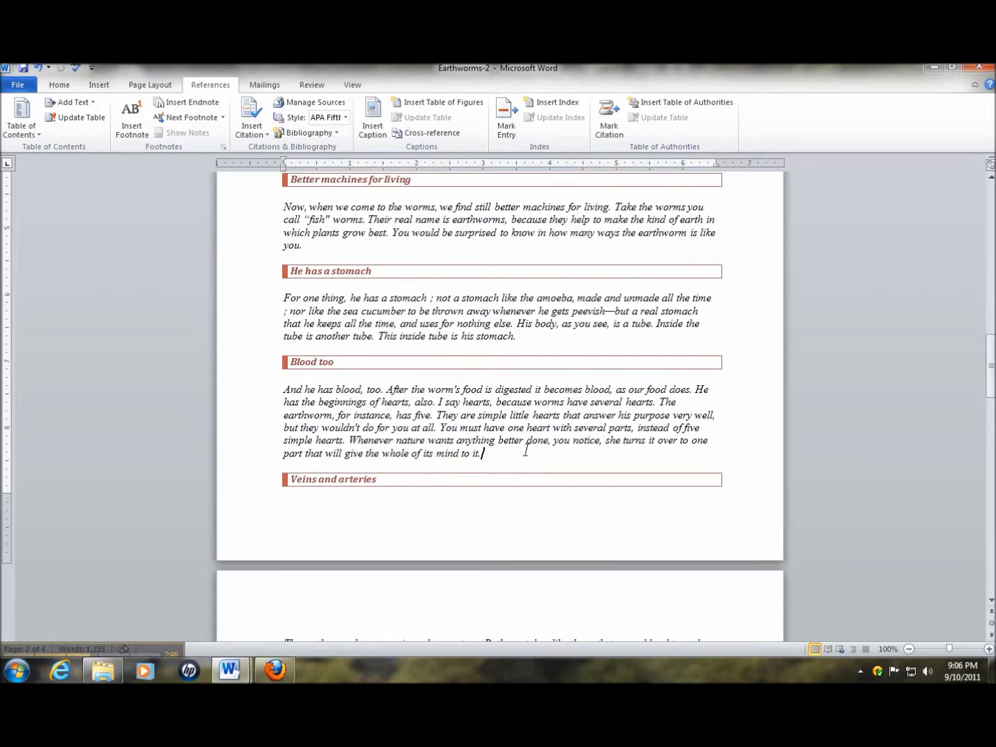
{"action": "key", "text": "ctrl+Return"}
Update the entire table of contents to reflect the page break before "Veins and arteries"
{"action": "scroll", "coordinate": [484, 361], "scroll_direction": "up", "scroll_amount": 20}
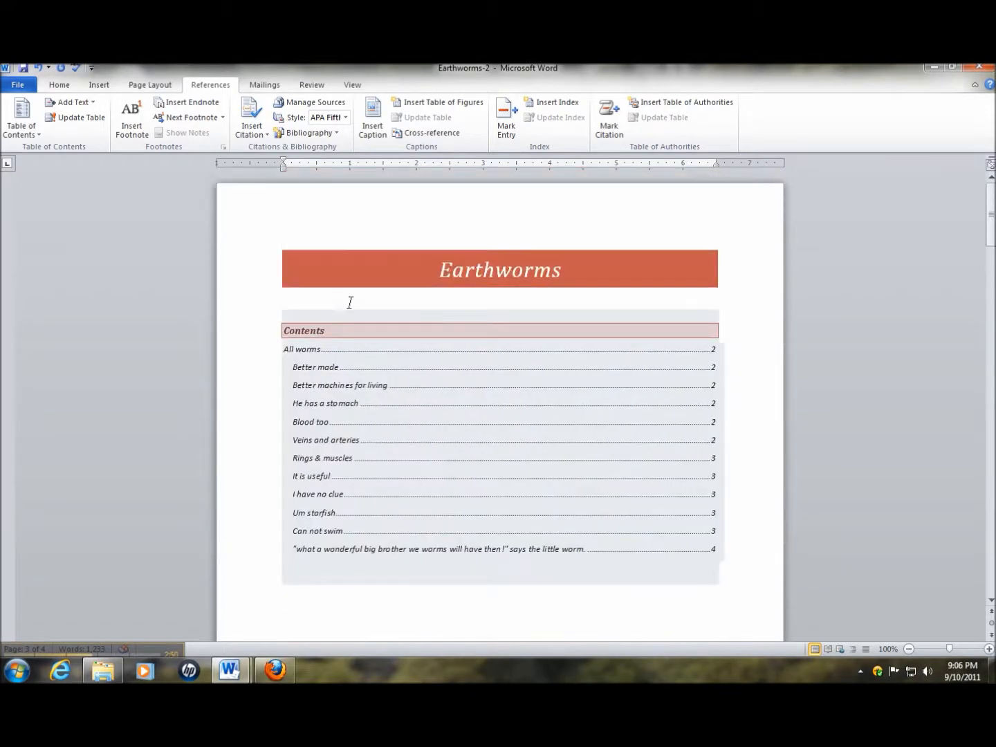
{"action": "left_click", "coordinate": [316, 318]}
{"action": "left_click", "coordinate": [324, 300]}
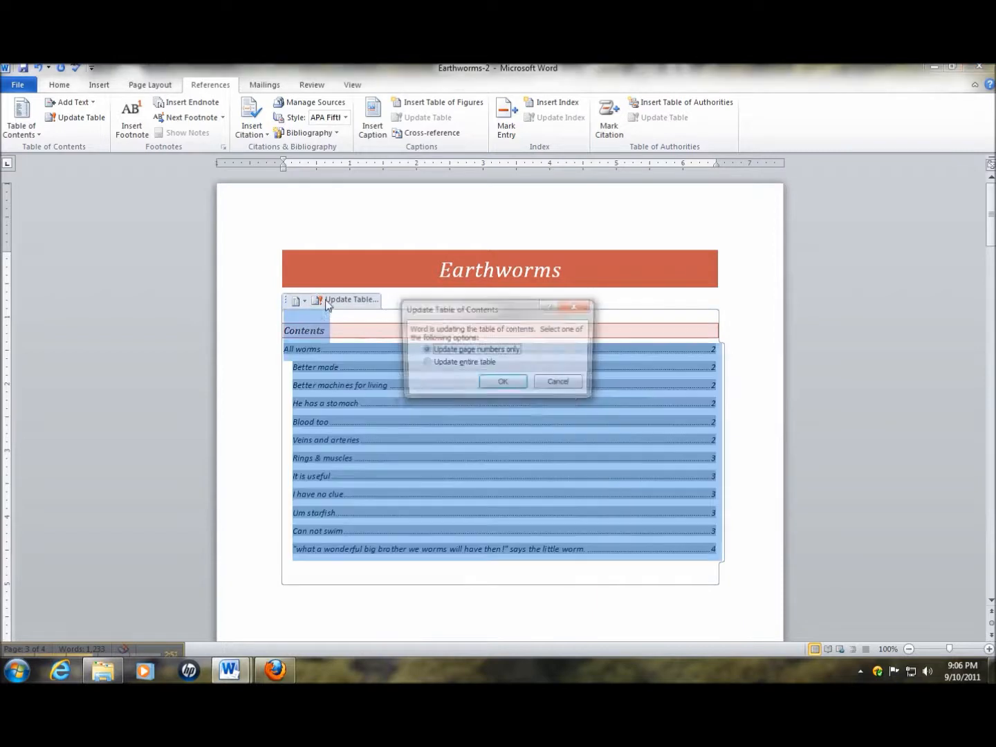
{"action": "left_click", "coordinate": [482, 365]}
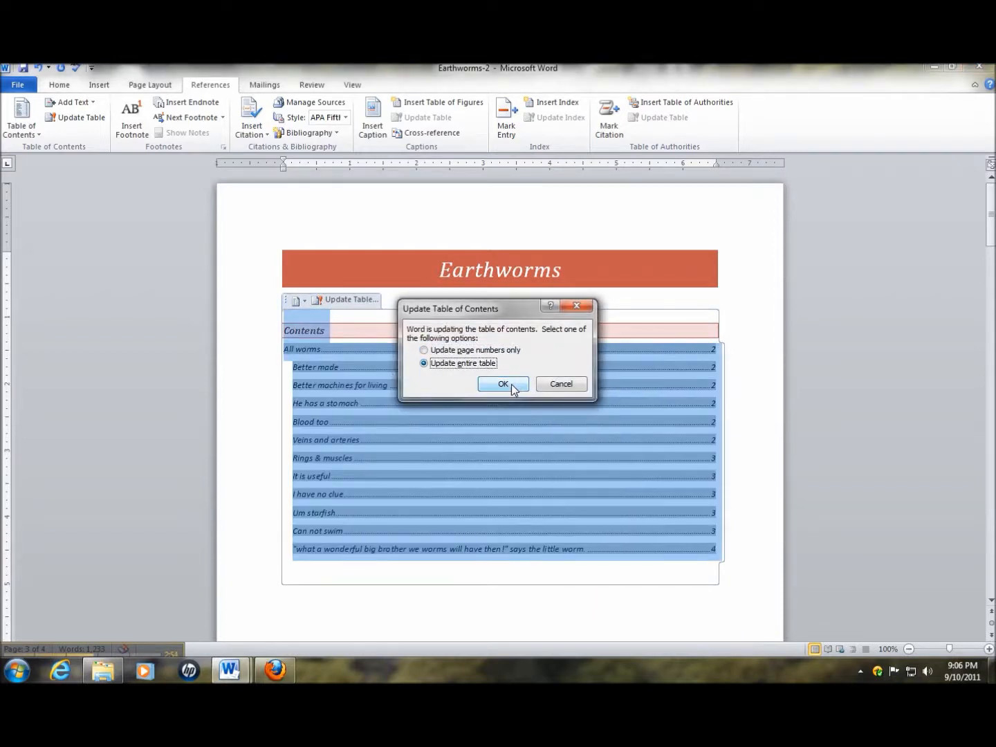
{"action": "left_click", "coordinate": [511, 384]}
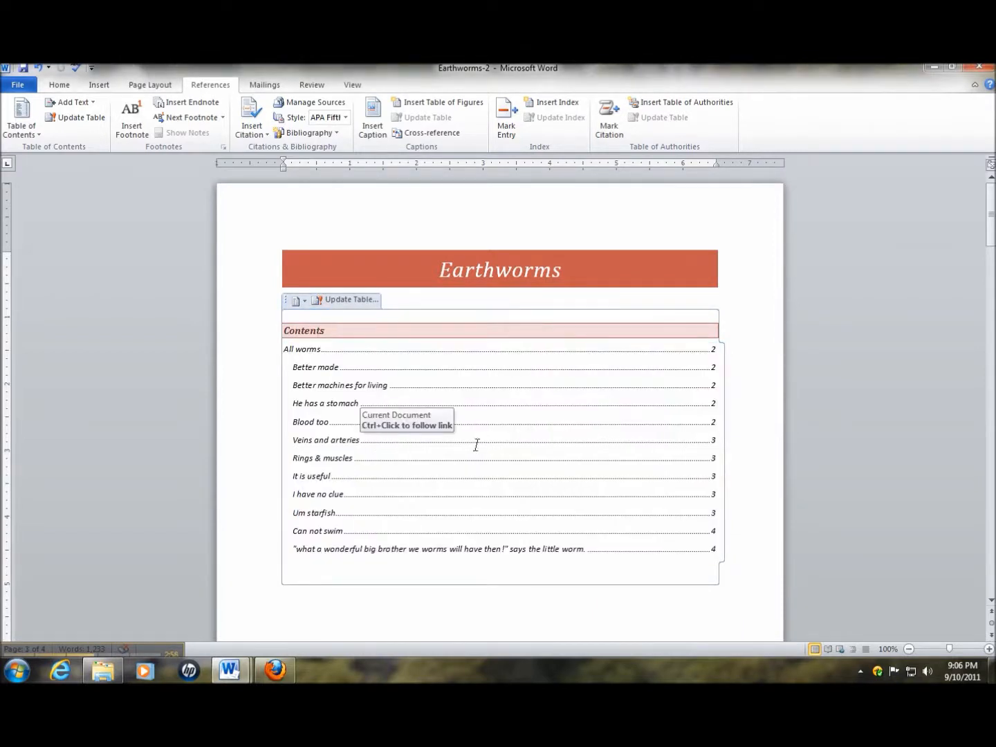
Remove the page break after the "Blood too" paragraph and undo the deletion that merges "Veins and arteries" into it
{"action": "scroll", "coordinate": [866, 512], "scroll_direction": "down", "scroll_amount": 15}
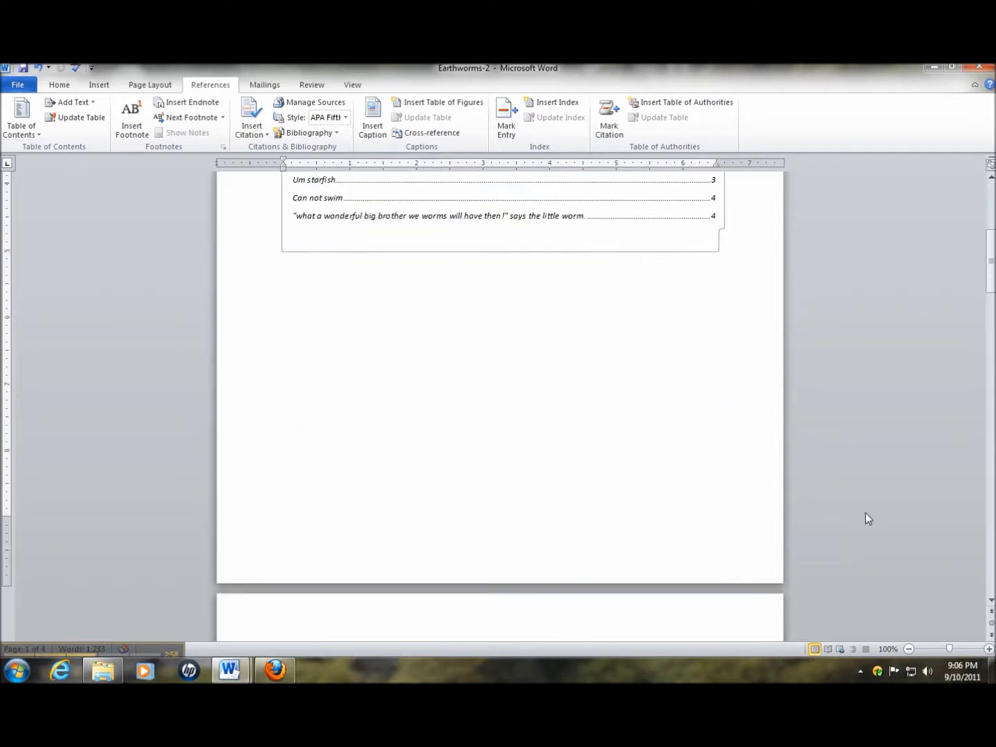
{"action": "scroll", "coordinate": [597, 451], "scroll_direction": "down", "scroll_amount": 12}
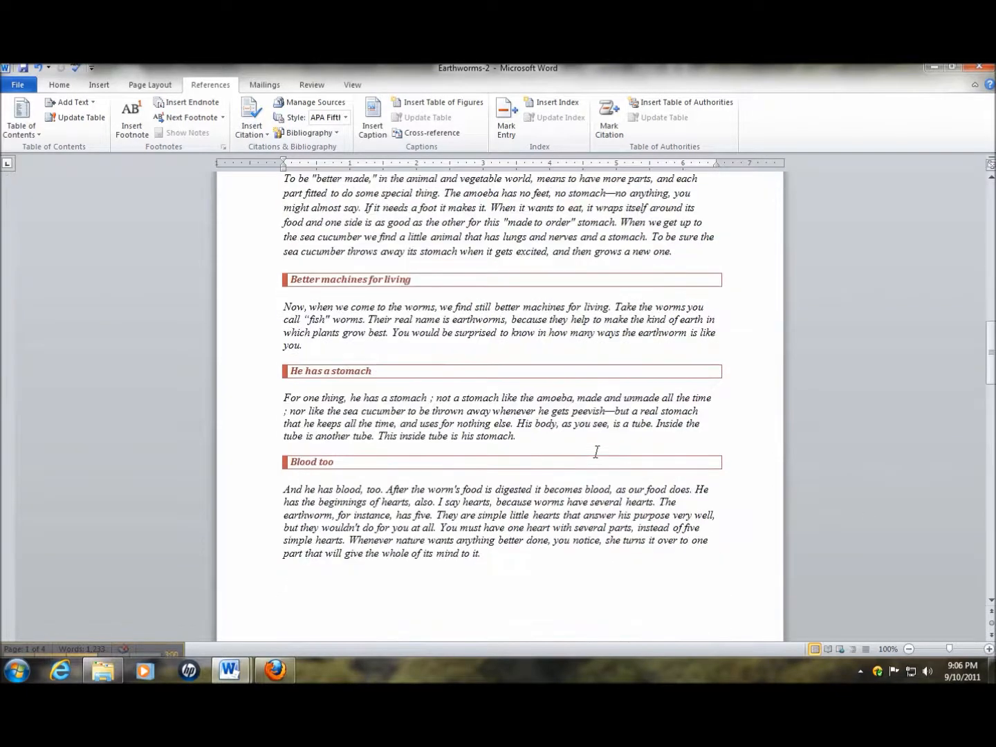
{"action": "left_click", "coordinate": [508, 357]}
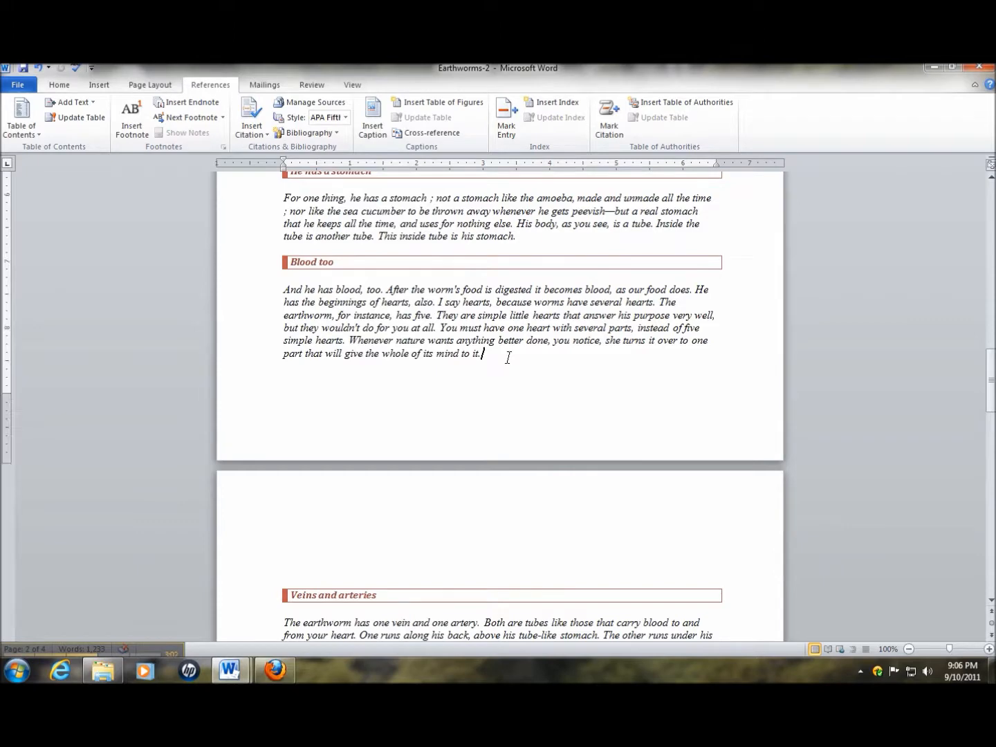
{"action": "key", "text": "Delete"}
{"action": "key", "text": "Delete"}
{"action": "key", "text": "Delete"}
{"action": "key", "text": "Delete"}
{"action": "key", "text": "Delete"}
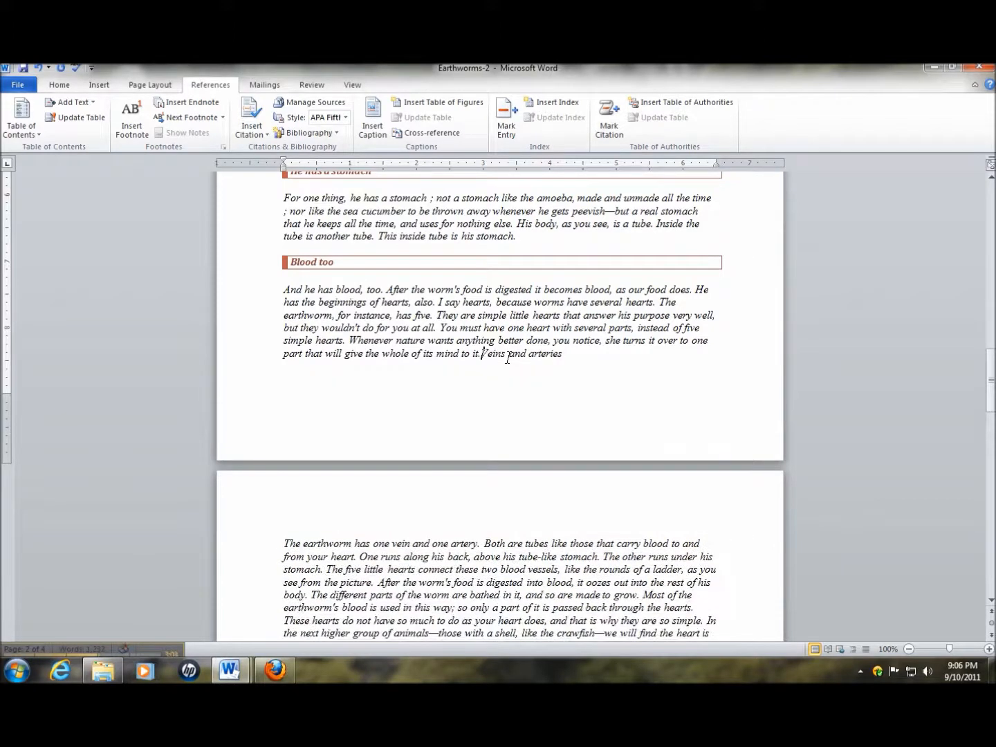
{"action": "key", "text": "ctrl+z"}
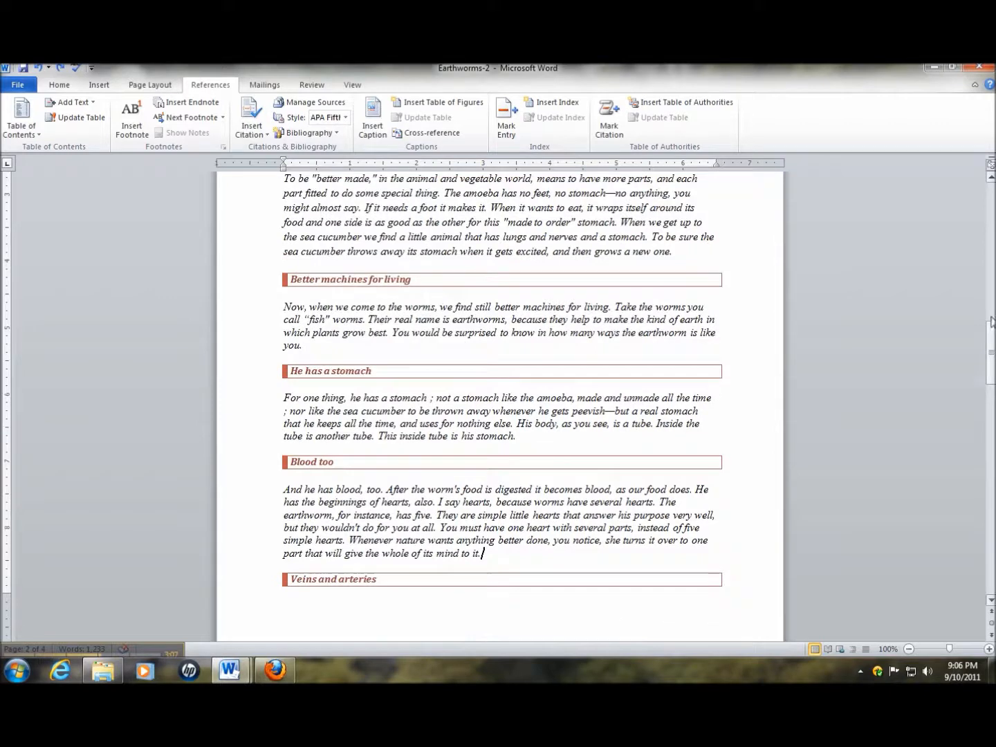
Update the entire table of contents to reflect the removal of the page break before "Veins and arteries"
{"action": "left_click_drag", "start_coordinate": [991, 330], "coordinate": [990, 176]}
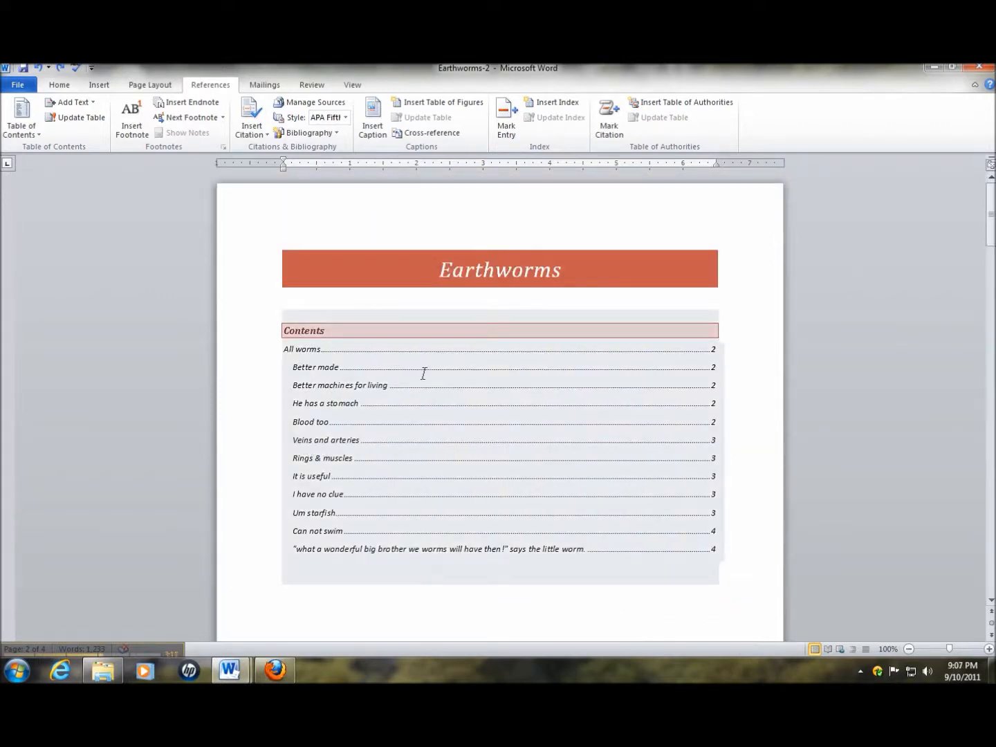
{"action": "left_click", "coordinate": [361, 332]}
{"action": "left_click", "coordinate": [336, 300]}
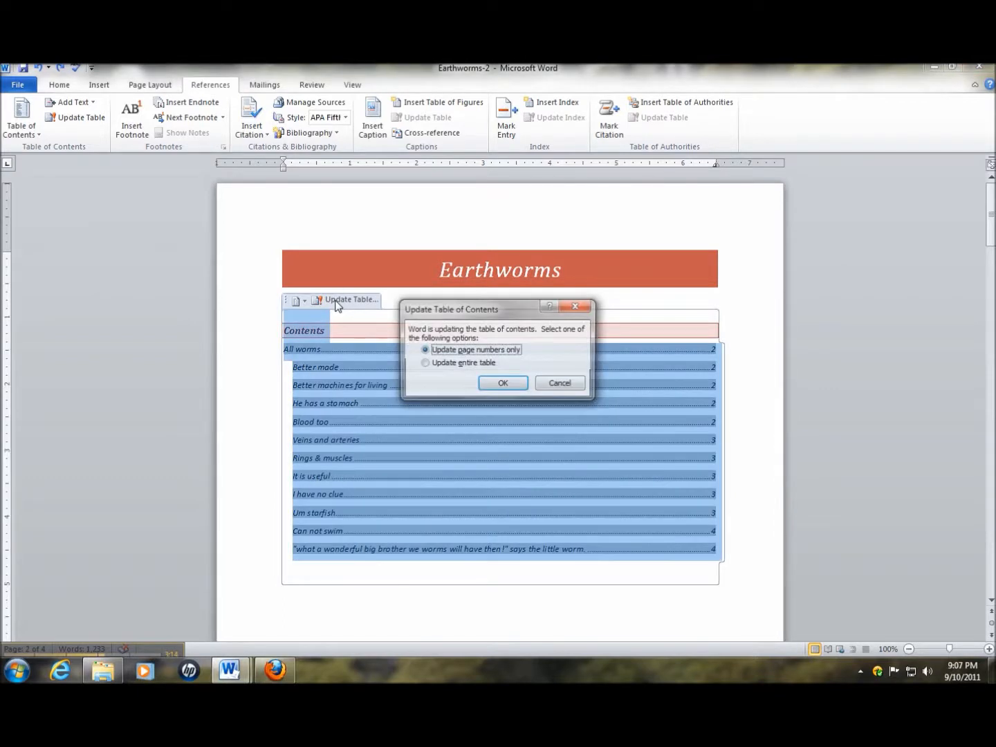
{"action": "left_click", "coordinate": [425, 363]}
{"action": "left_click", "coordinate": [508, 385]}
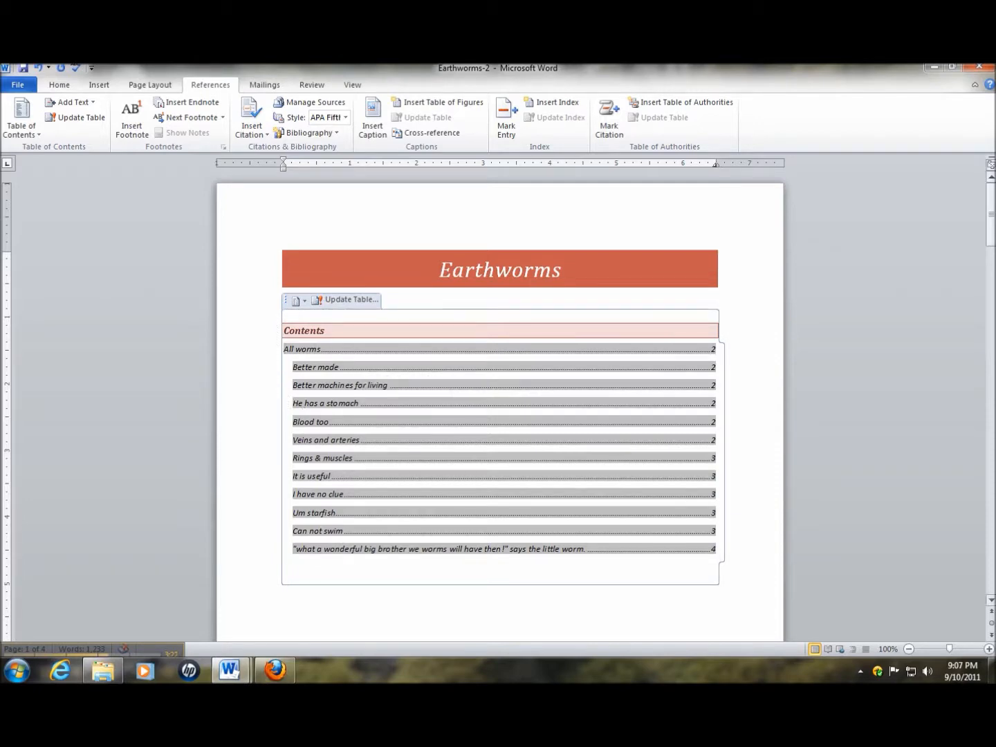
Minimize Earthworms-2 and switch to the Earthworms document
{"action": "left_click", "coordinate": [937, 69]}
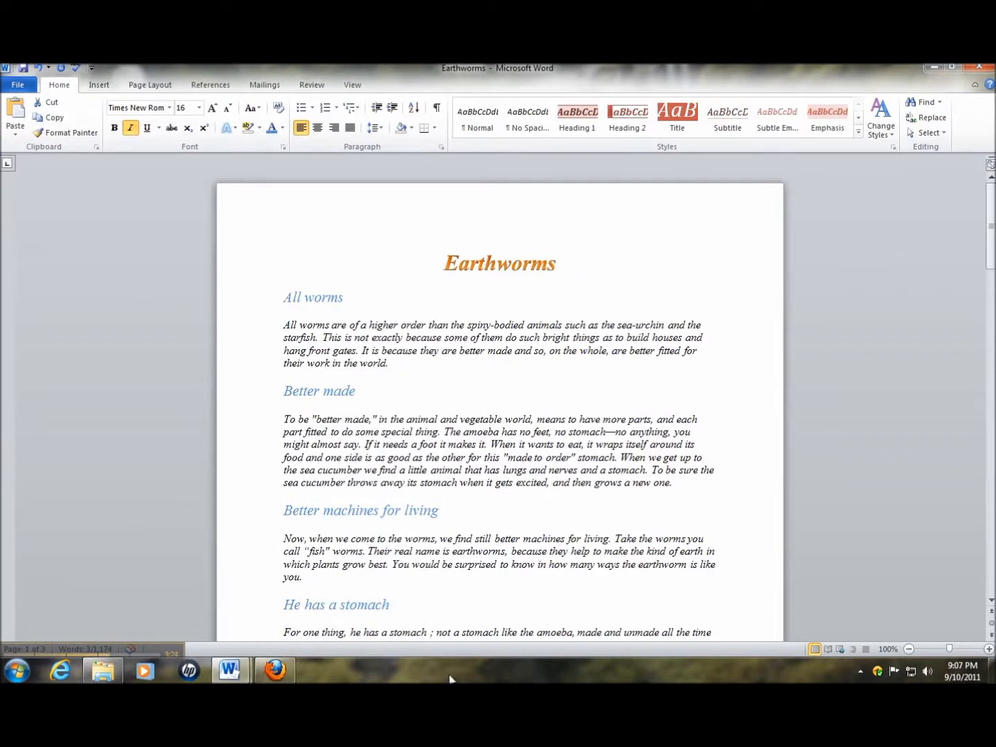
{"action": "left_click", "coordinate": [518, 475]}
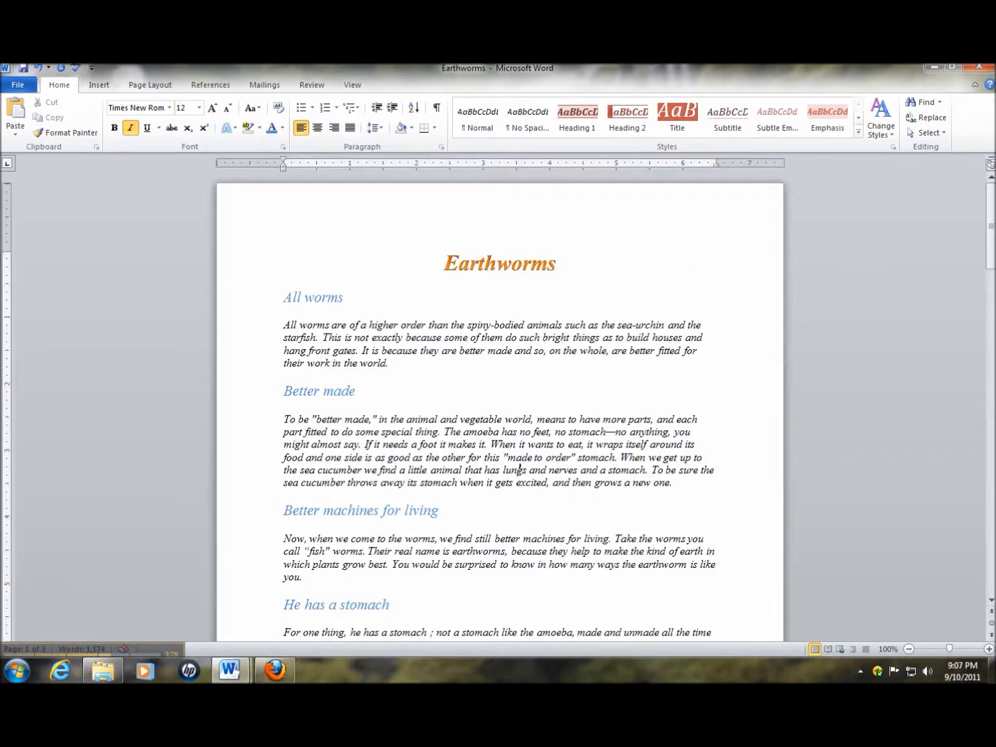
Try to insert an Automatic Table 1 table of contents inside the word "lungs" in the "Better made" paragraph
{"action": "left_click", "coordinate": [222, 85]}
{"action": "left_click", "coordinate": [28, 115]}
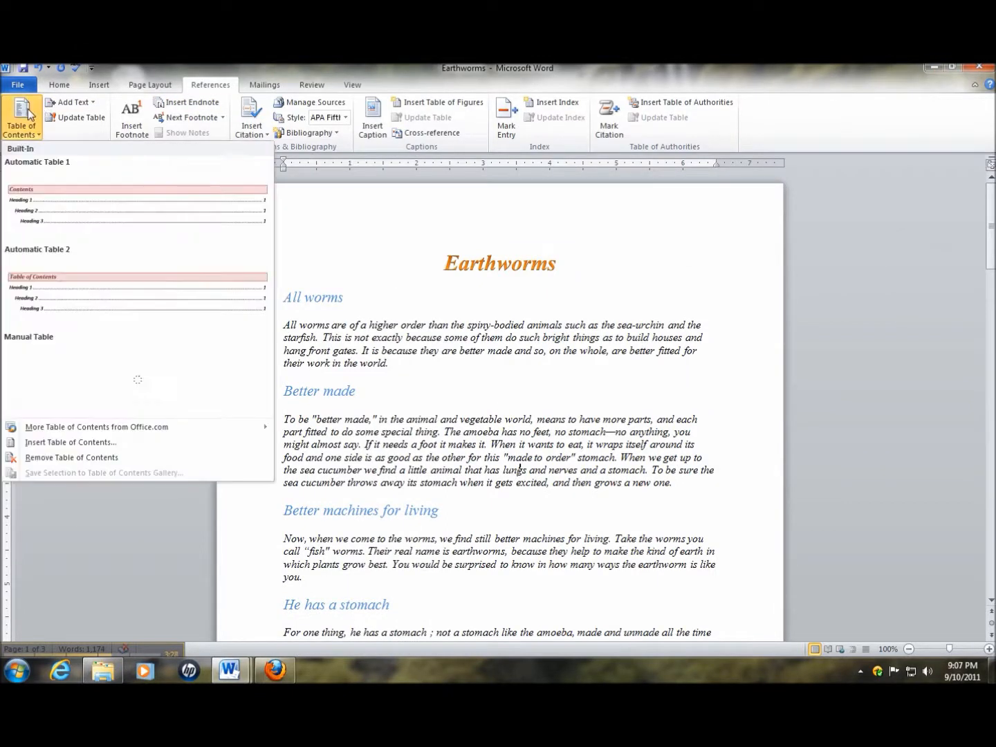
{"action": "left_click", "coordinate": [62, 202]}
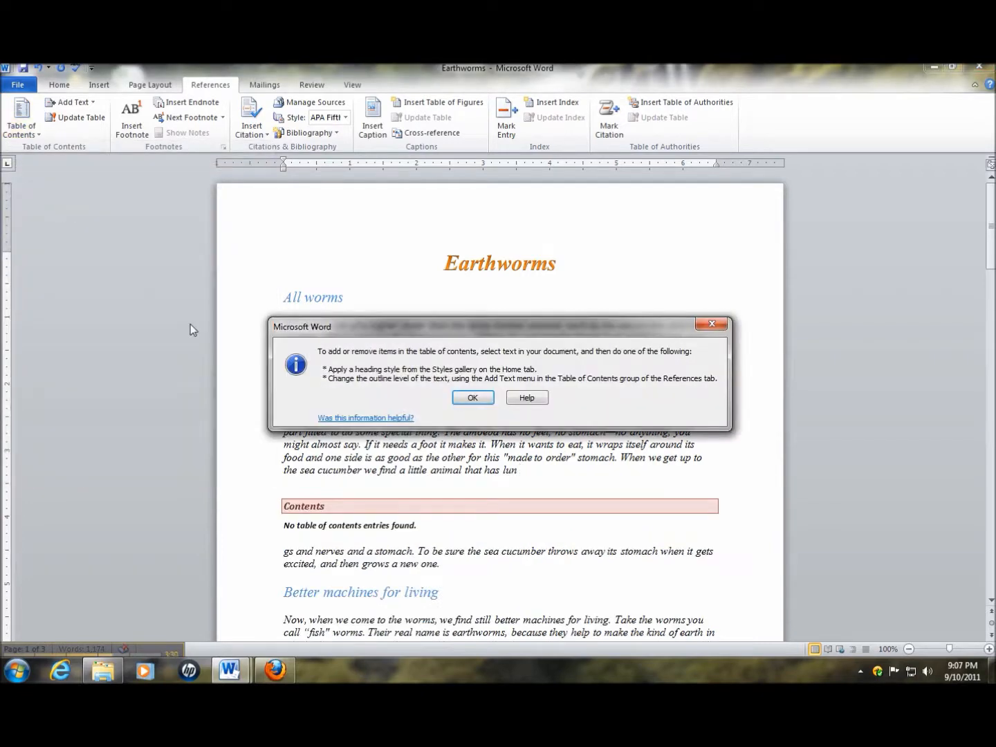
{"action": "left_click", "coordinate": [486, 398]}
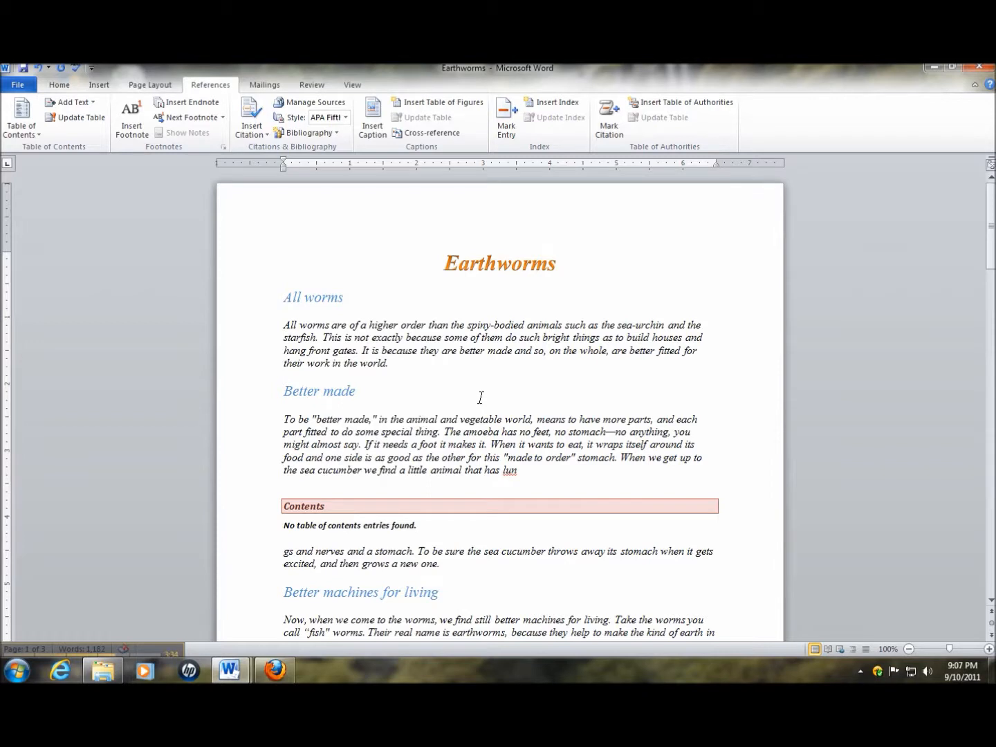
Delete the table of contents and the leftover blank lines from the "Better made" paragraph, rejoining the split word "lungs"
{"action": "left_click", "coordinate": [354, 532]}
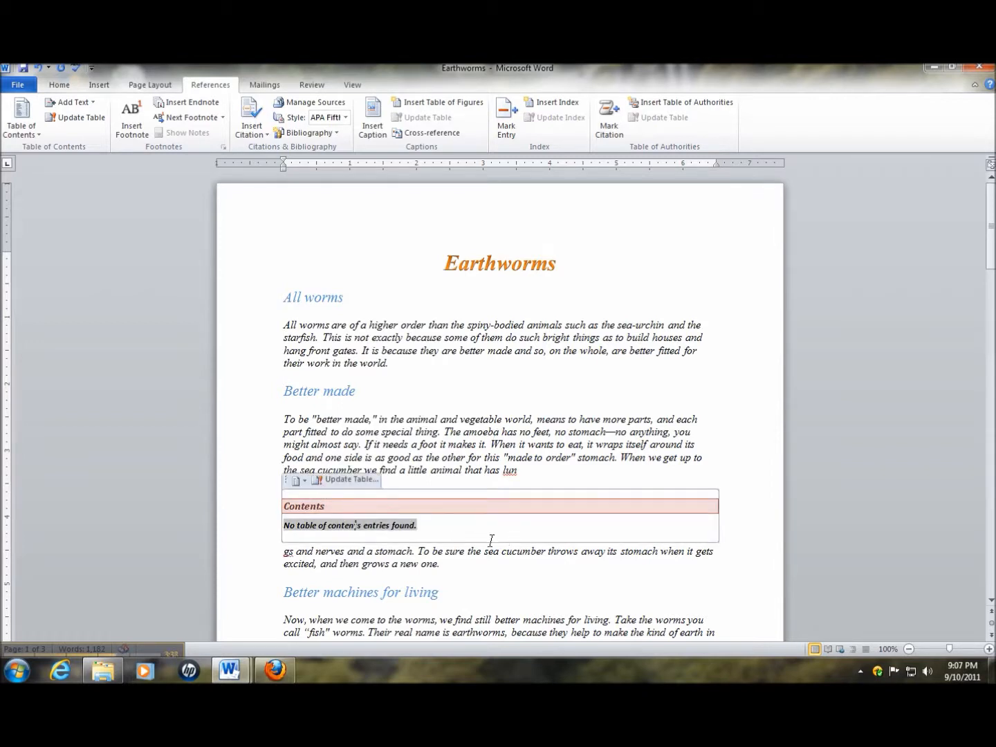
{"action": "key", "text": "BackSpace"}
{"action": "left_click_drag", "start_coordinate": [535, 475], "coordinate": [566, 509]}
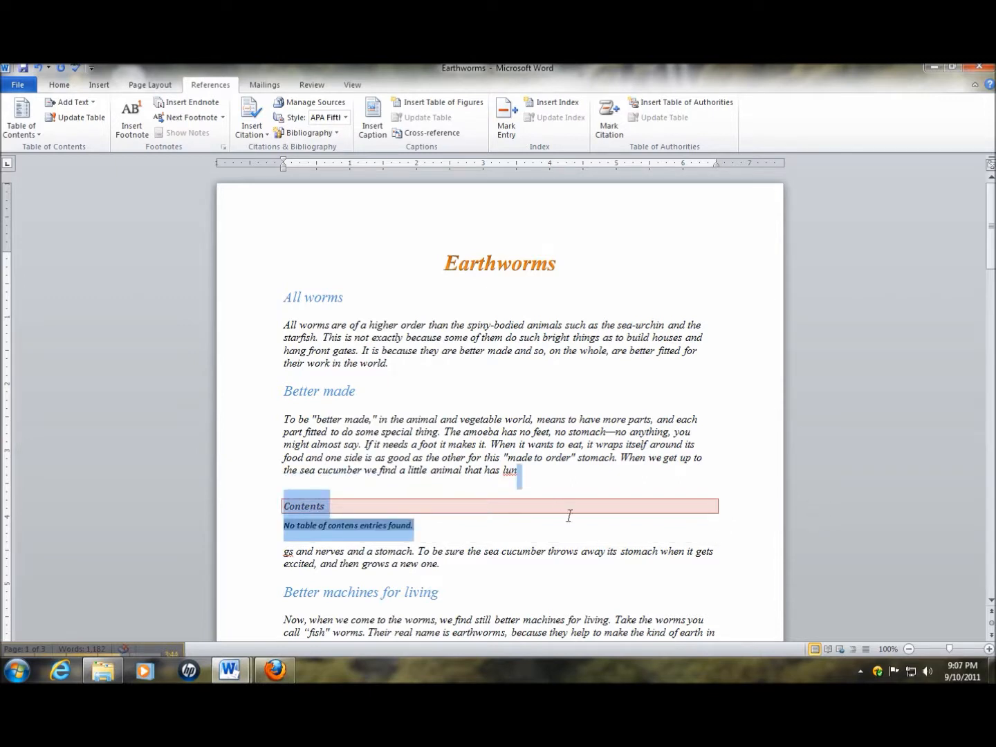
{"action": "key", "text": "Delete"}
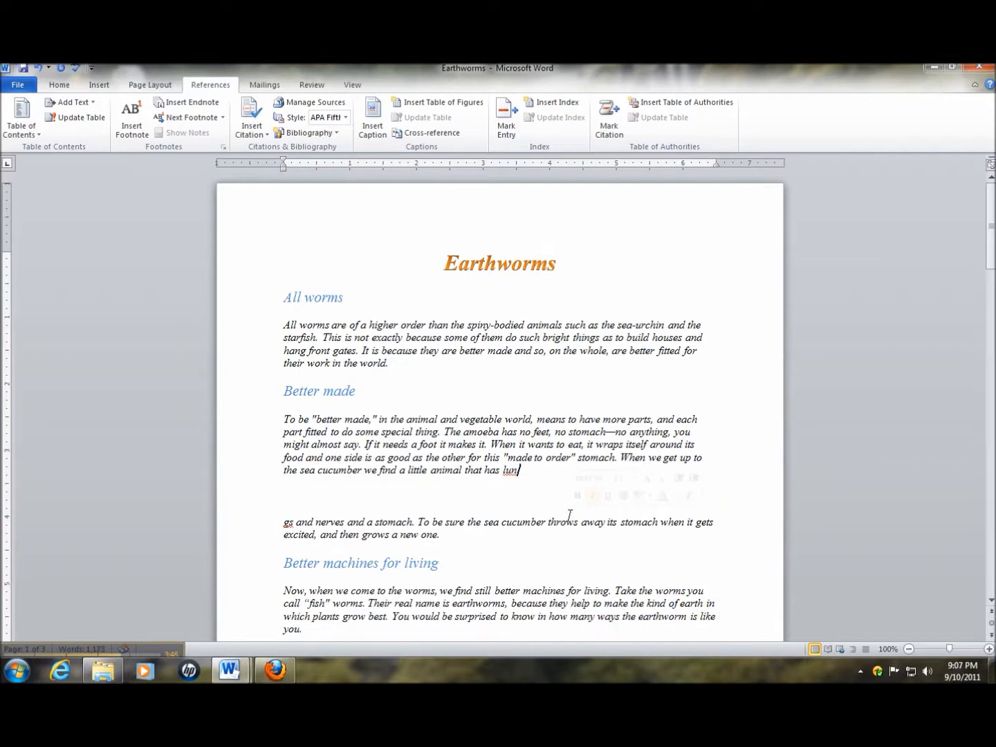
{"action": "key", "text": "Delete"}
{"action": "key", "text": "Delete"}
{"action": "key", "text": "Delete"}
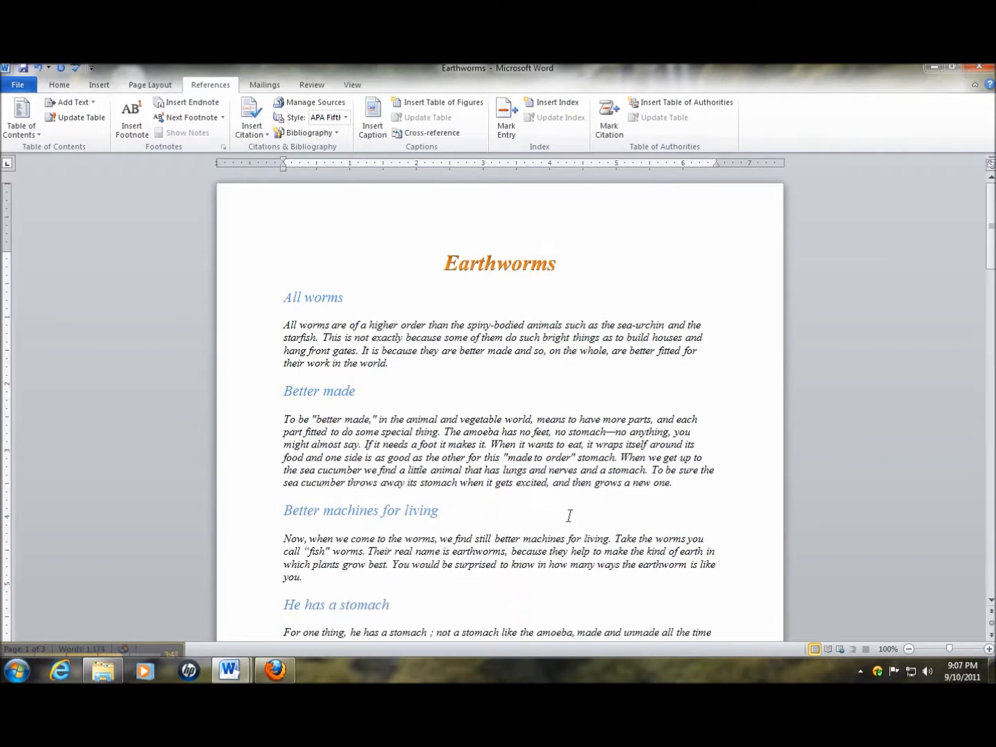
Add several blank lines between the "Earthworms" title and the "All worms" heading
{"action": "left_click", "coordinate": [575, 265]}
{"action": "key", "text": "Return"}
{"action": "key", "text": "Return"}
{"action": "key", "text": "Return"}
{"action": "key", "text": "Return"}
{"action": "key", "text": "Return"}
{"action": "key", "text": "Return"}
{"action": "key", "text": "Return"}
{"action": "key", "text": "Return"}
{"action": "key", "text": "Return"}
{"action": "key", "text": "Return"}
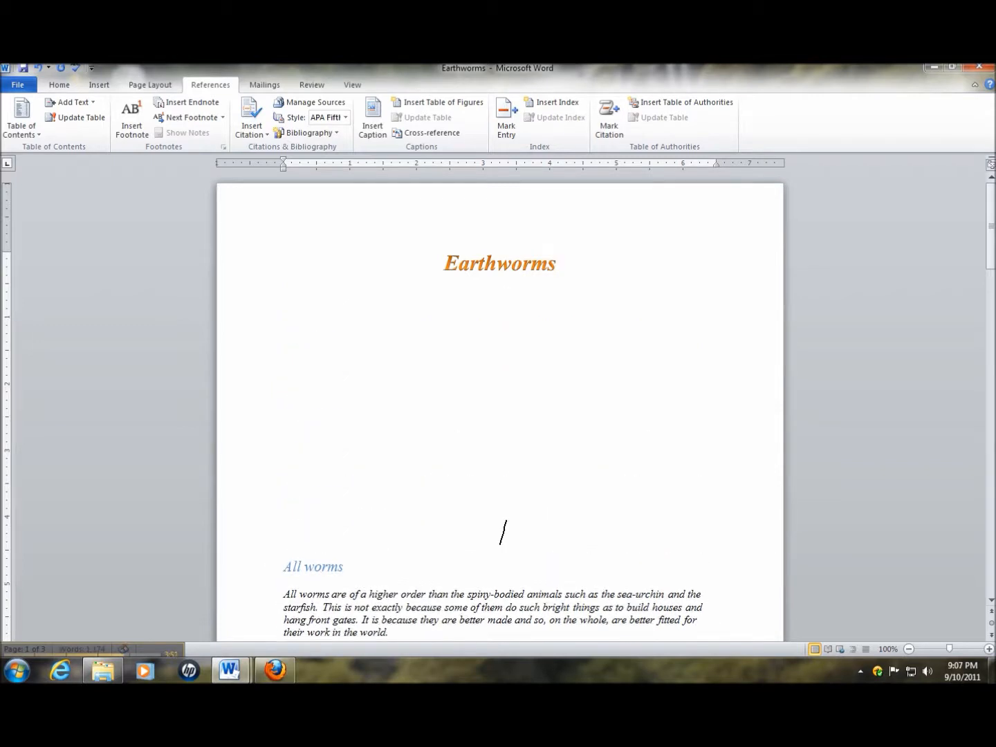
Insert an Automatic Table 2 table of contents on the blank line directly below the "Earthworms" title
{"action": "key", "text": "Up"}
{"action": "key", "text": "Up"}
{"action": "key", "text": "Up"}
{"action": "key", "text": "Up"}
{"action": "key", "text": "Up"}
{"action": "key", "text": "Up"}
{"action": "left_click", "coordinate": [19, 122]}
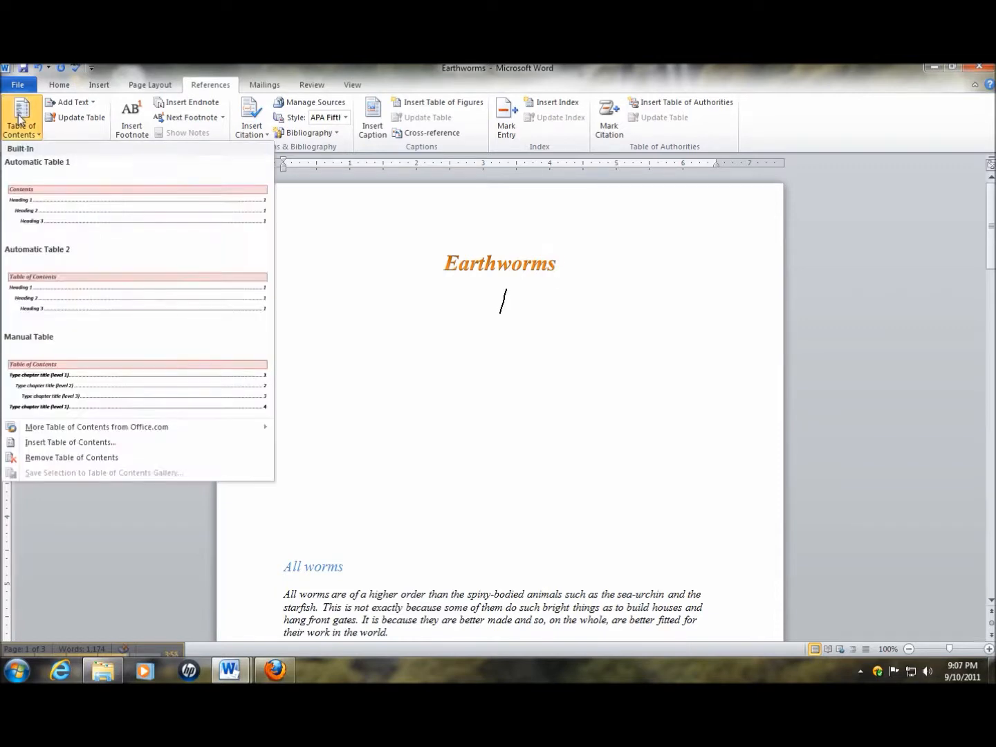
{"action": "left_click", "coordinate": [69, 288]}
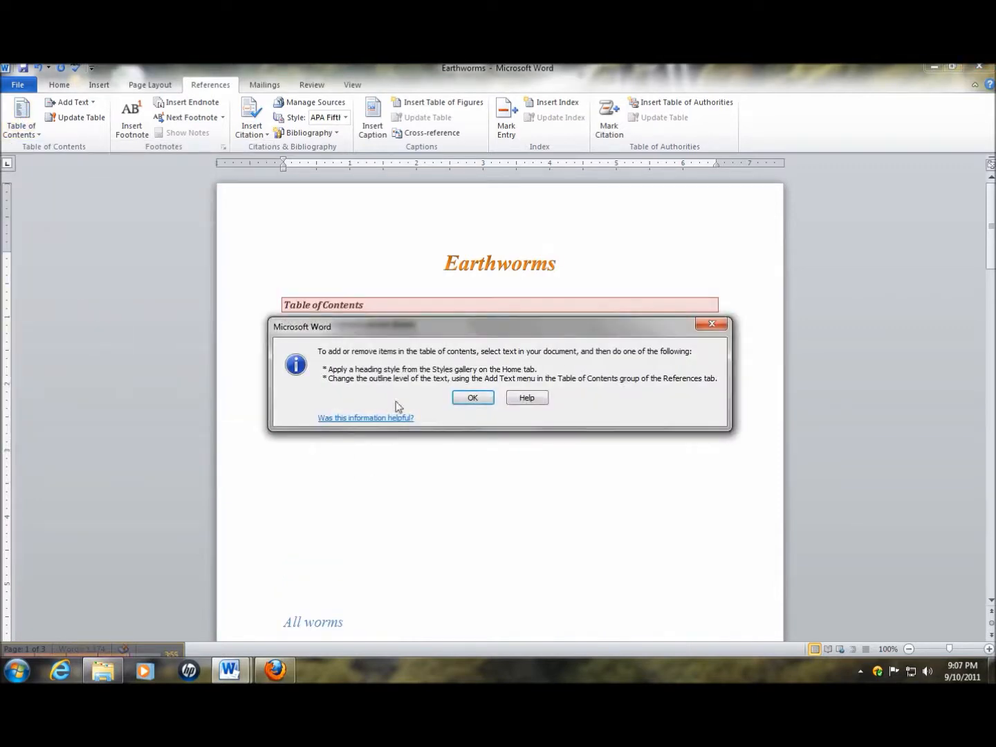